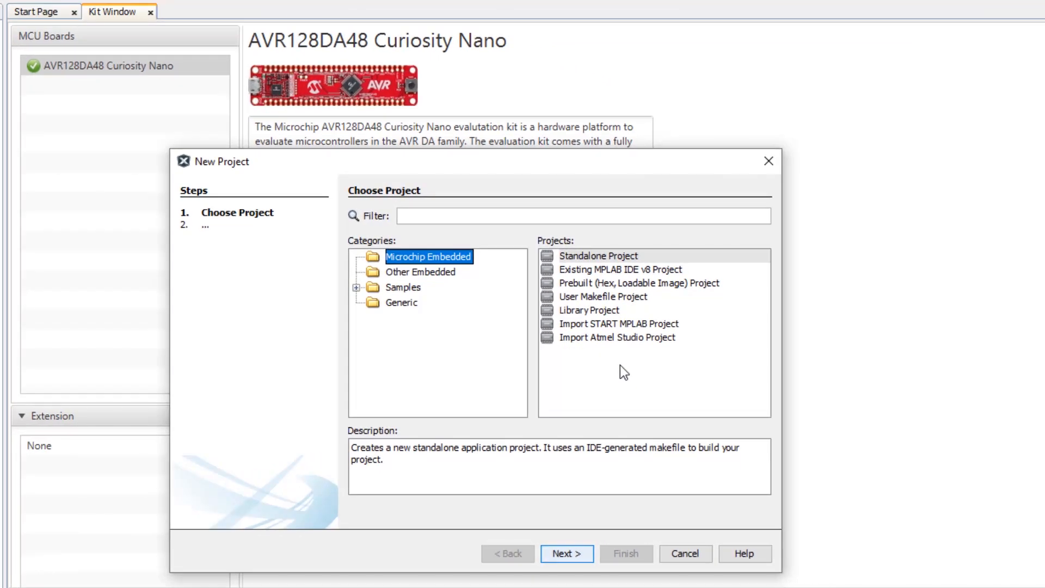
# - Compare the Microchip Embedded project types and choose Standalone Project for the new project
pyautogui.click(591, 256)
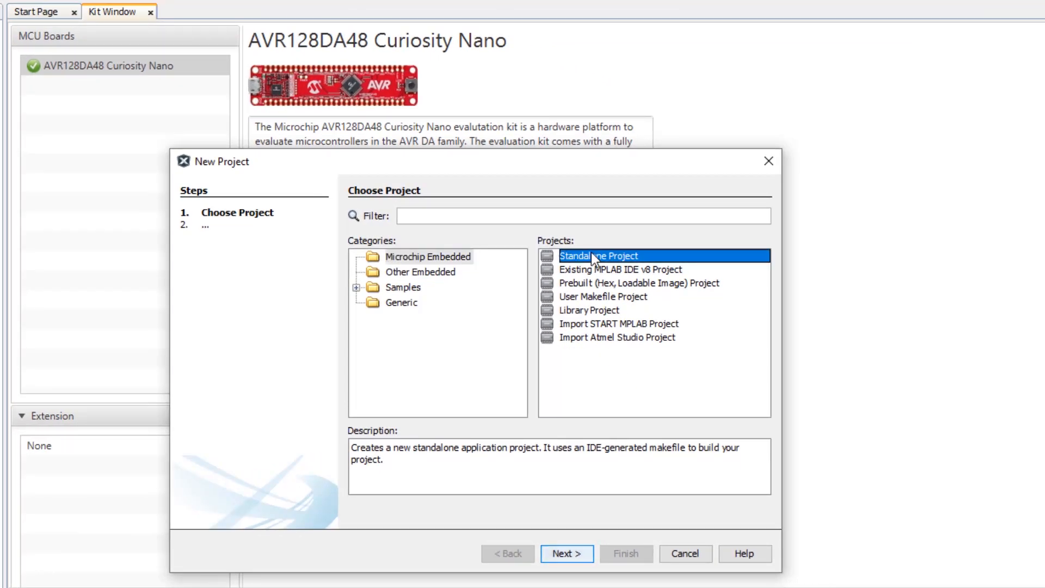
pyautogui.click(623, 269)
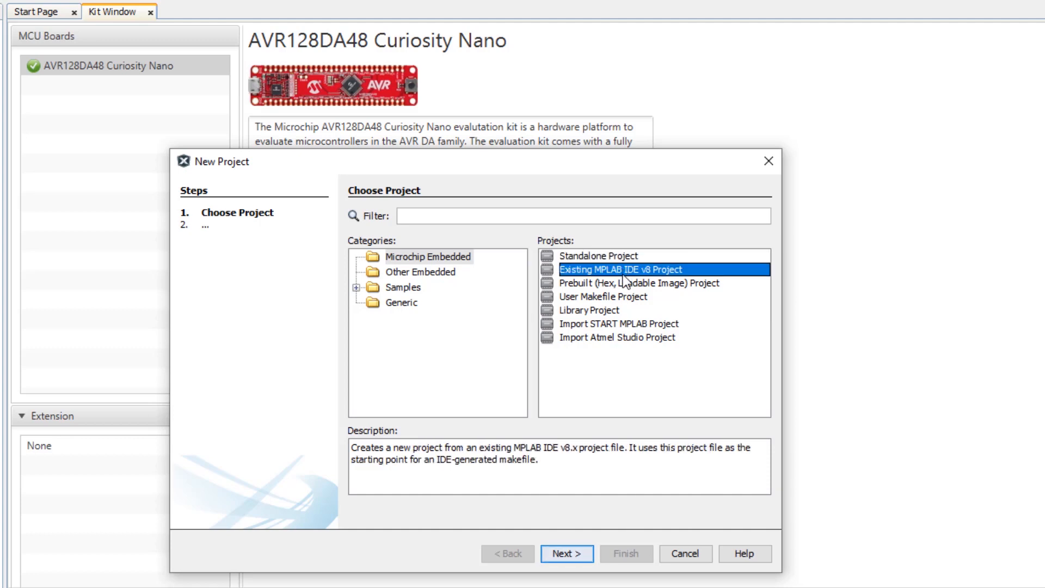
pyautogui.click(618, 327)
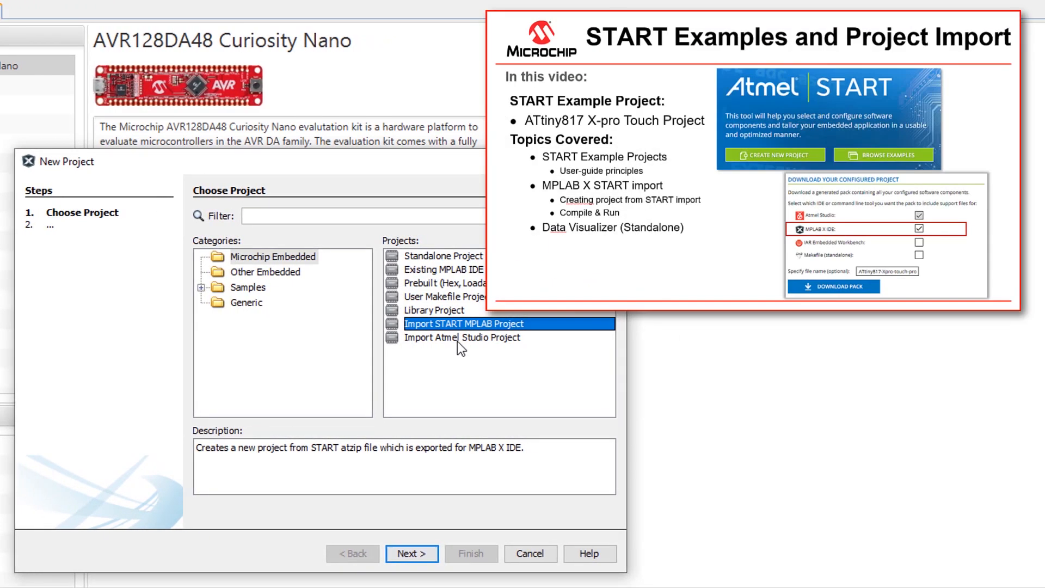
pyautogui.click(458, 341)
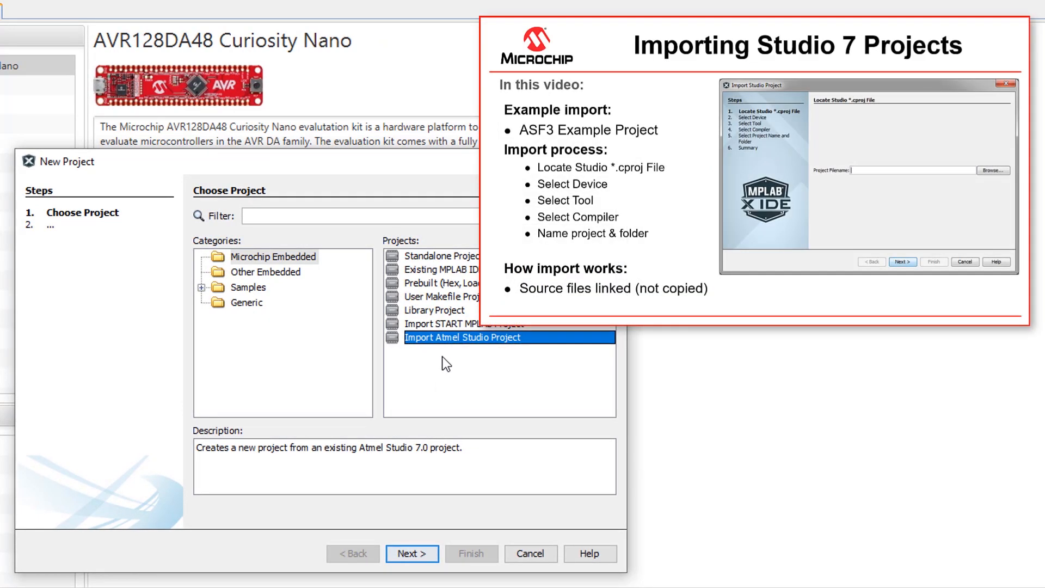
pyautogui.click(430, 310)
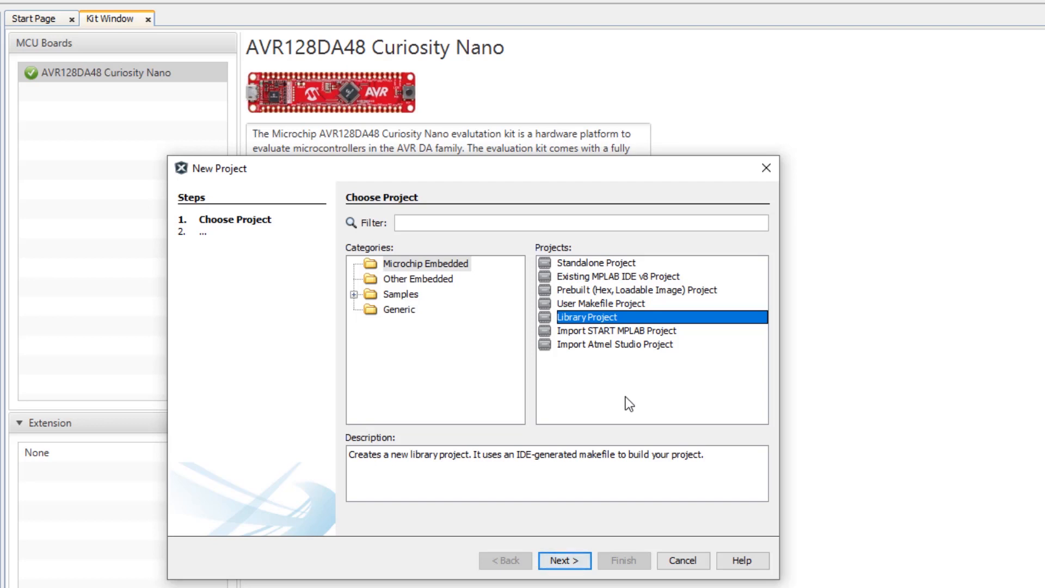
pyautogui.click(627, 308)
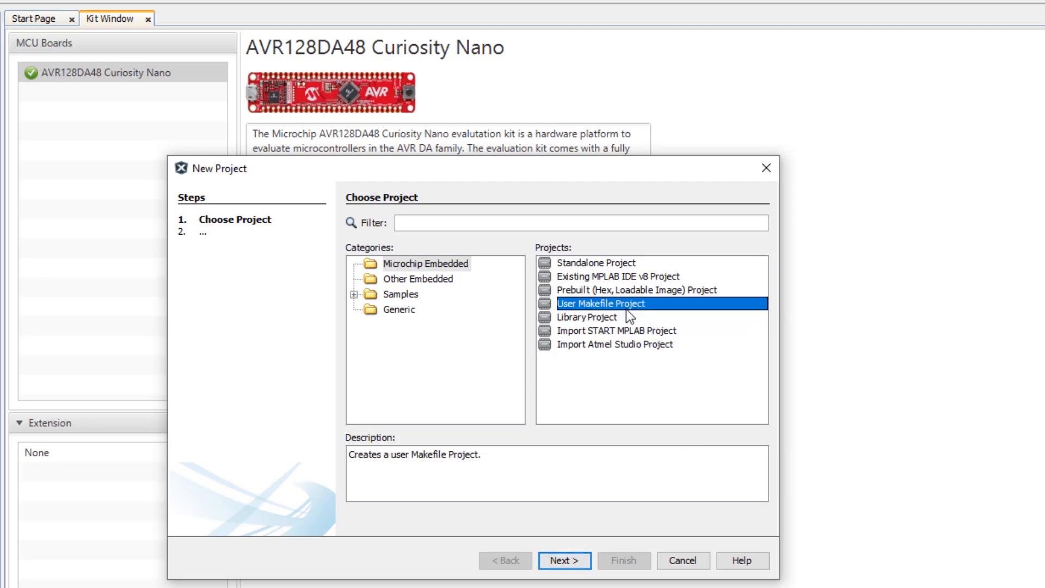
pyautogui.click(594, 263)
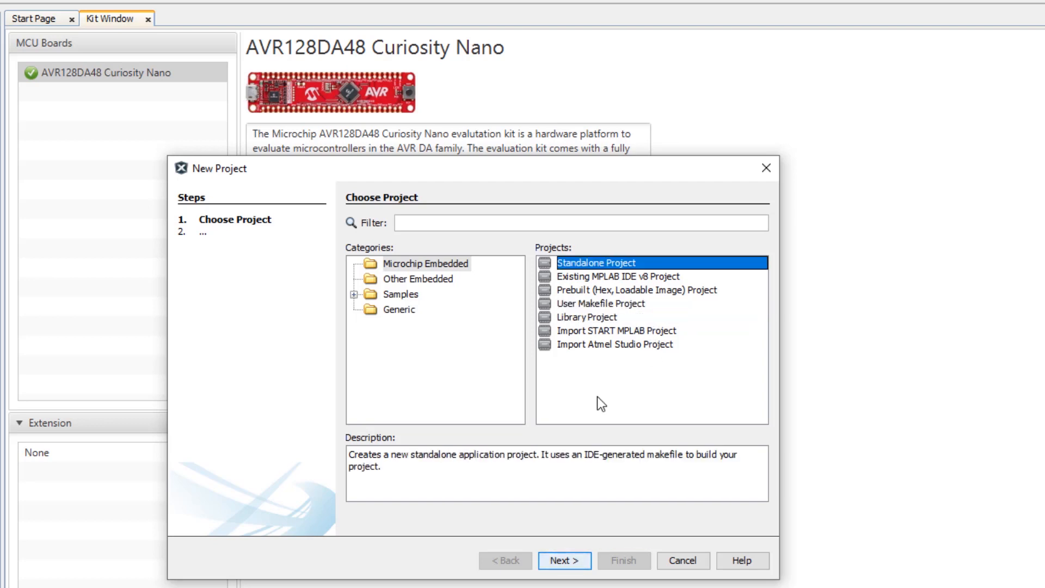
pyautogui.click(556, 564)
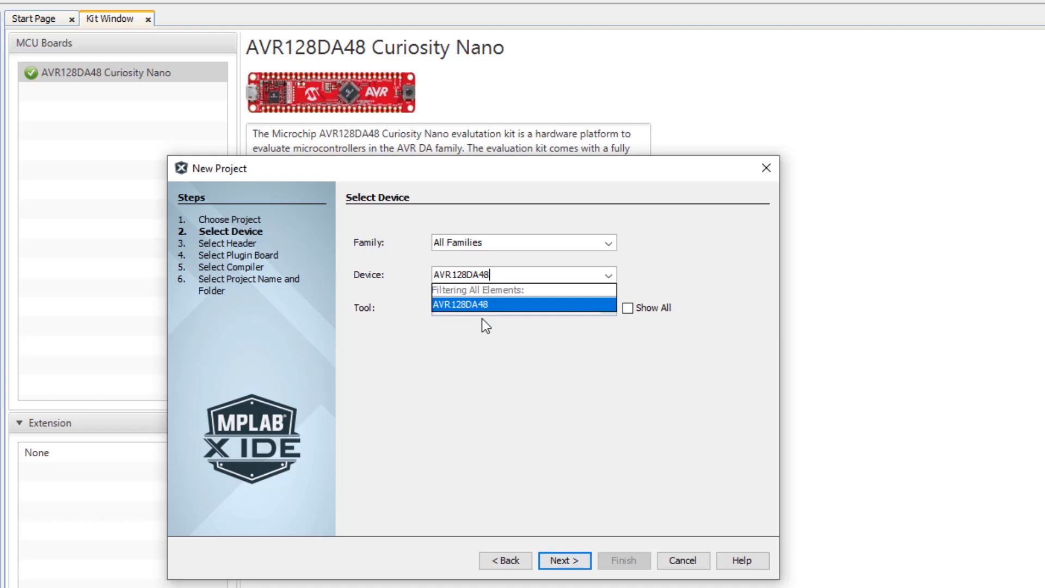
# - Set the project's device to AVR128DA48 and its tool to the connected AVR128DA48 Curiosity Nano
pyautogui.click(482, 311)
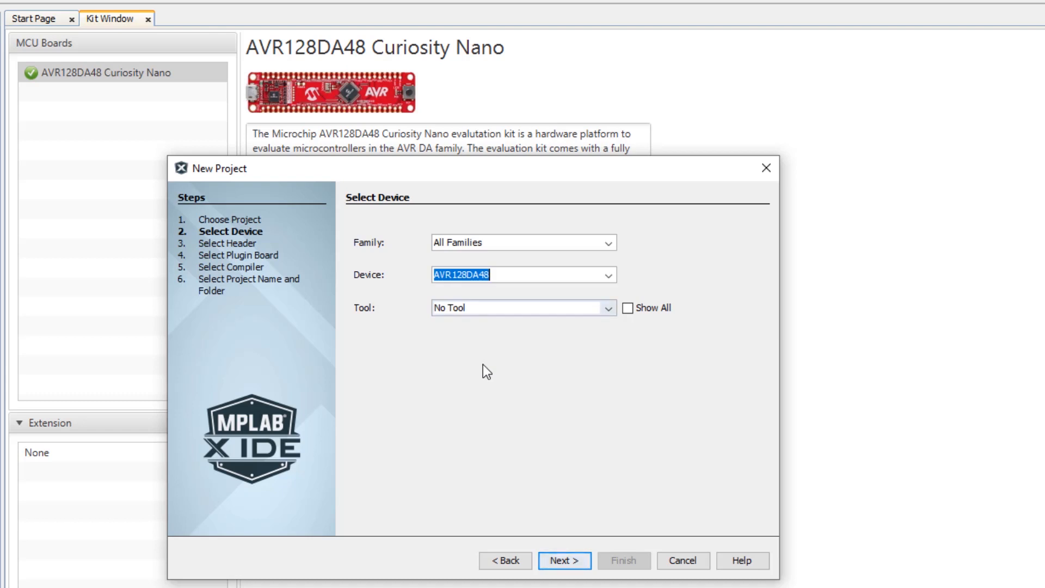
pyautogui.click(482, 307)
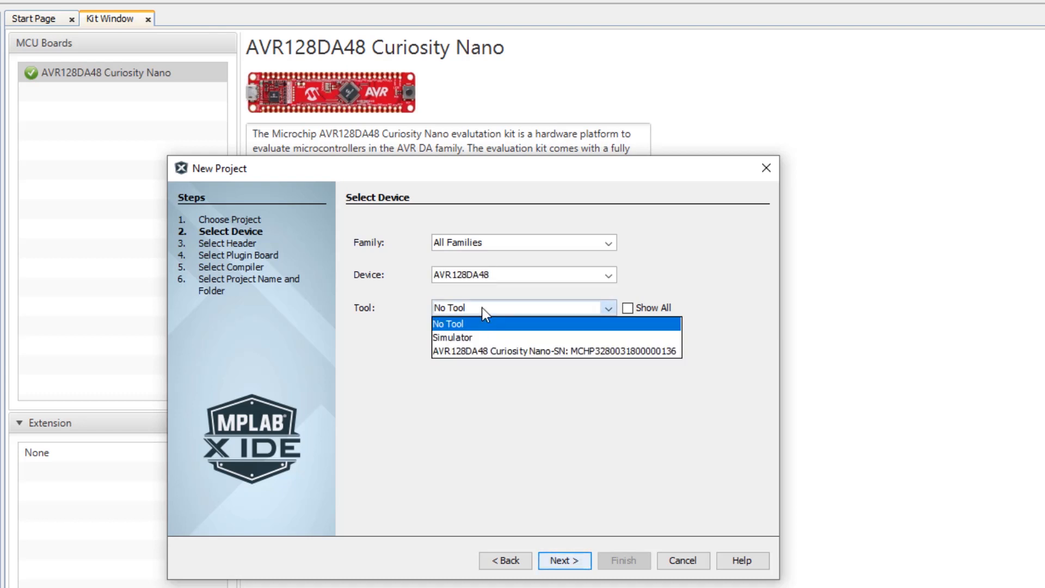
pyautogui.click(472, 352)
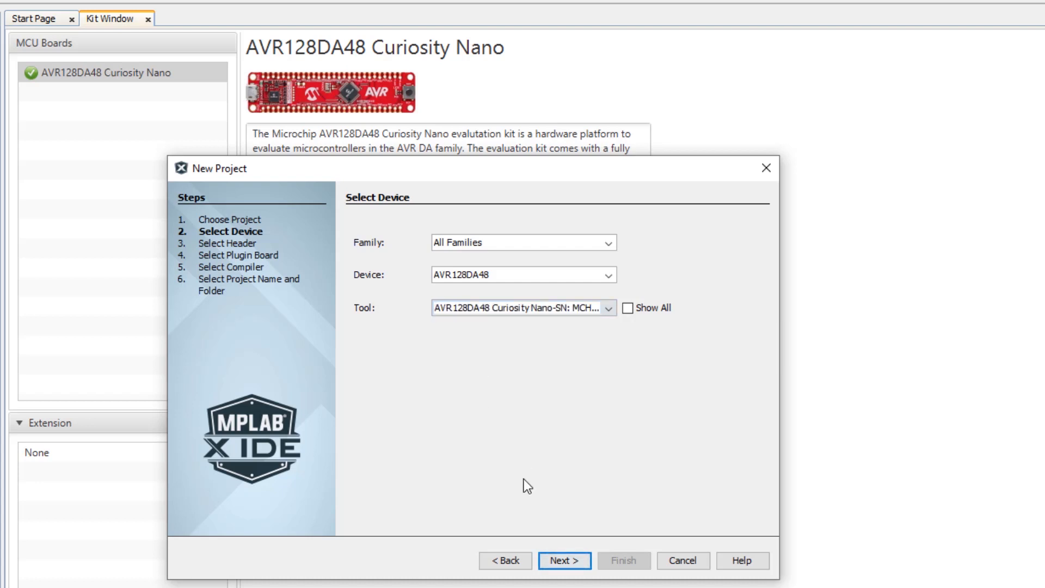
pyautogui.click(566, 559)
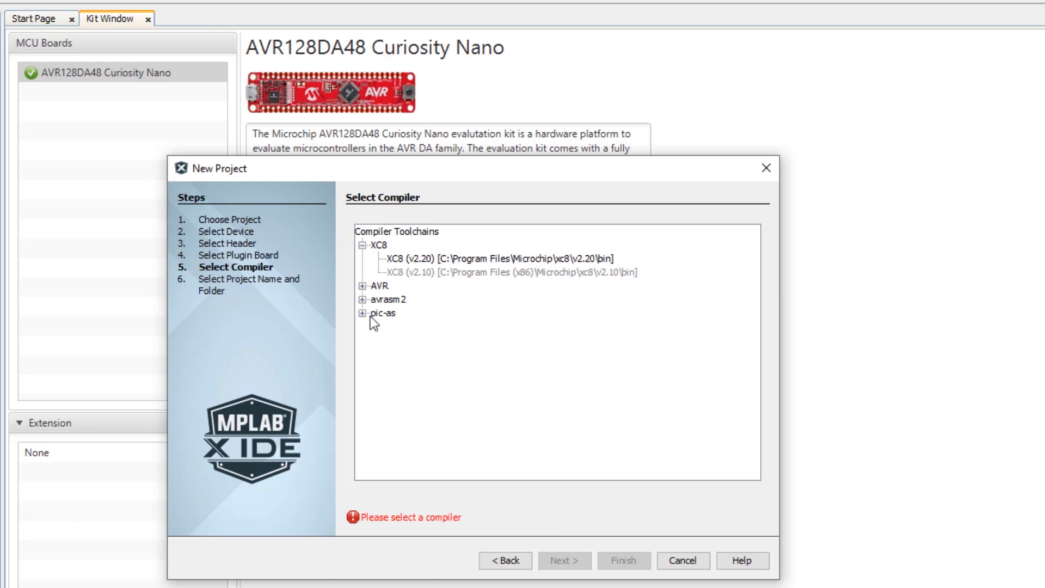
# - Select XC8 (v2.20) as the compiler toolchain and create the project with the name Getting Started
pyautogui.click(363, 286)
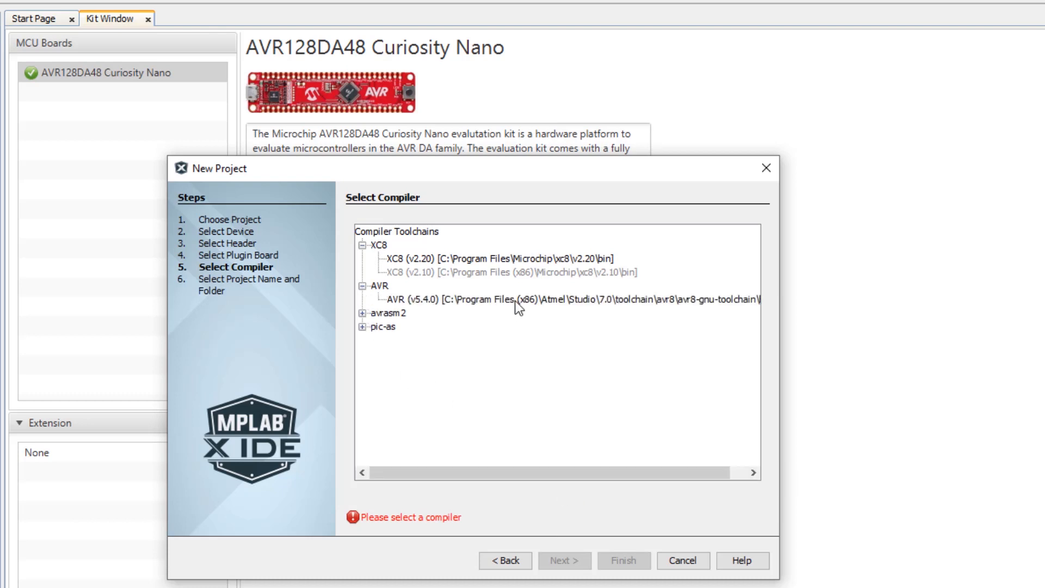
pyautogui.click(570, 300)
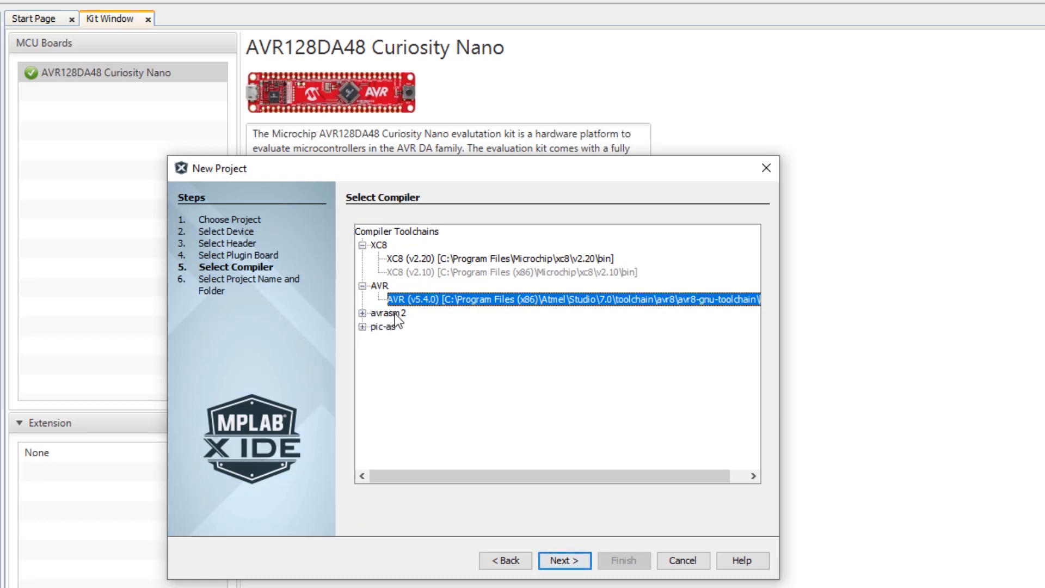
pyautogui.click(430, 257)
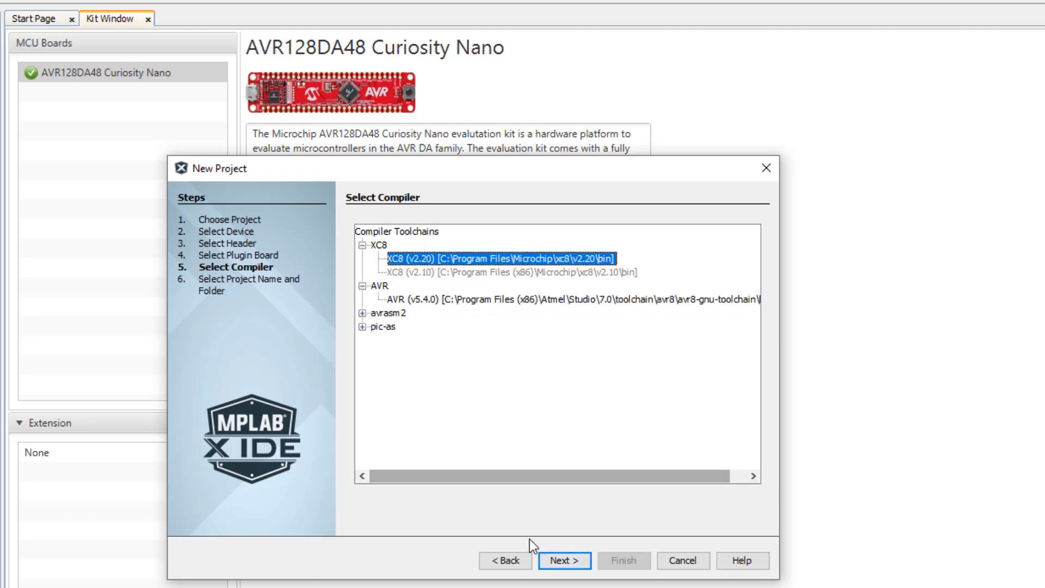
pyautogui.click(559, 558)
pyautogui.write('Getting Started')
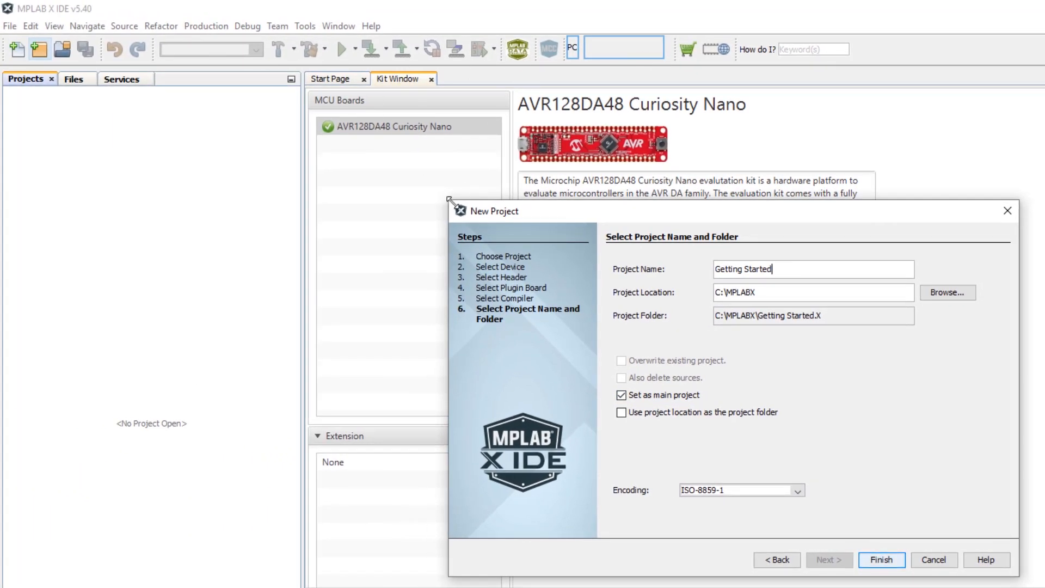
pyautogui.click(887, 559)
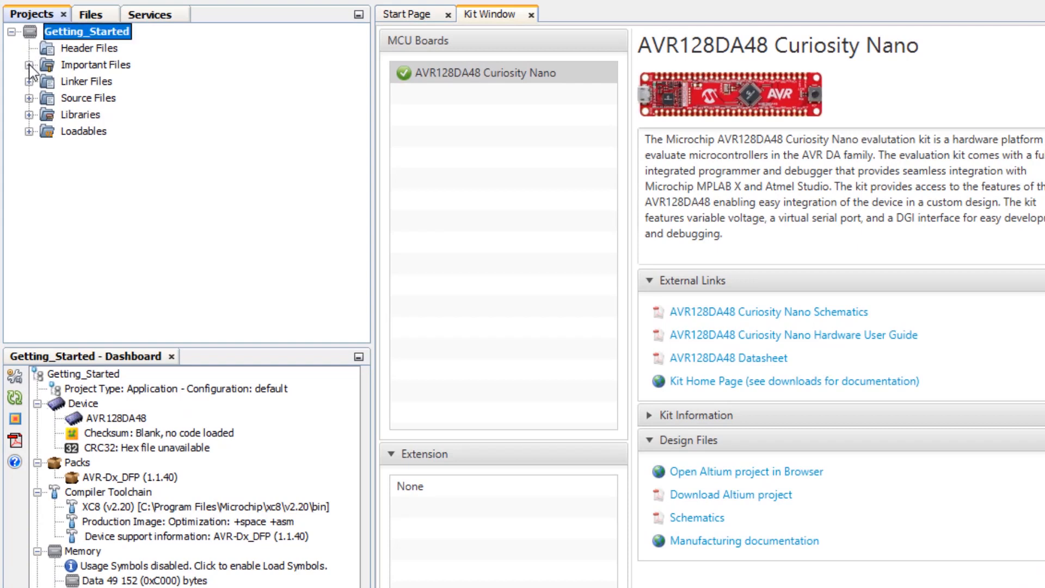
# - Expand the project's Important Files, Linker Files, Source Files, Libraries and Loadables folders to check their contents
pyautogui.click(29, 65)
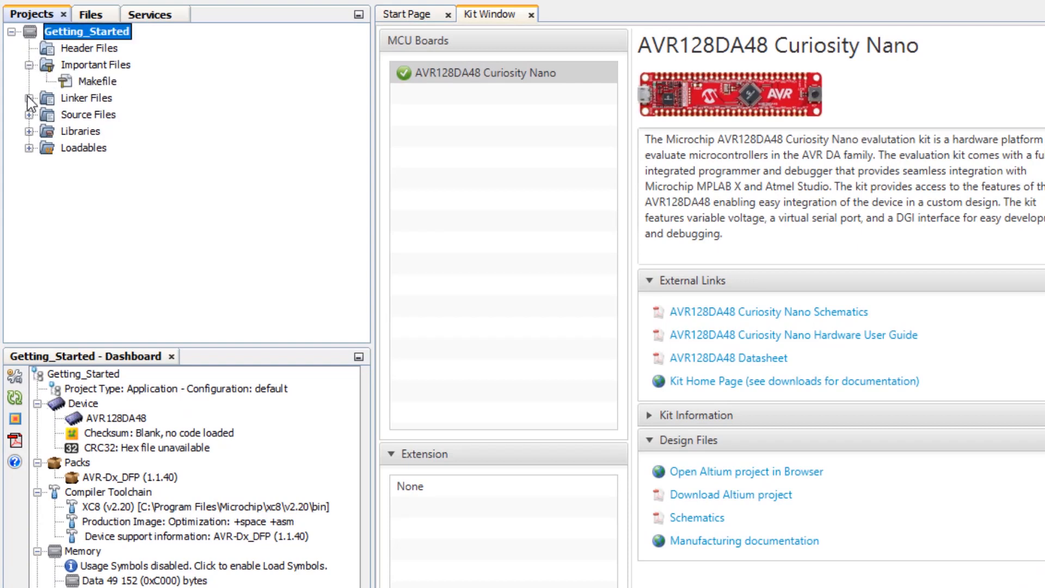
pyautogui.click(28, 97)
pyautogui.click(29, 115)
pyautogui.click(29, 132)
pyautogui.click(28, 147)
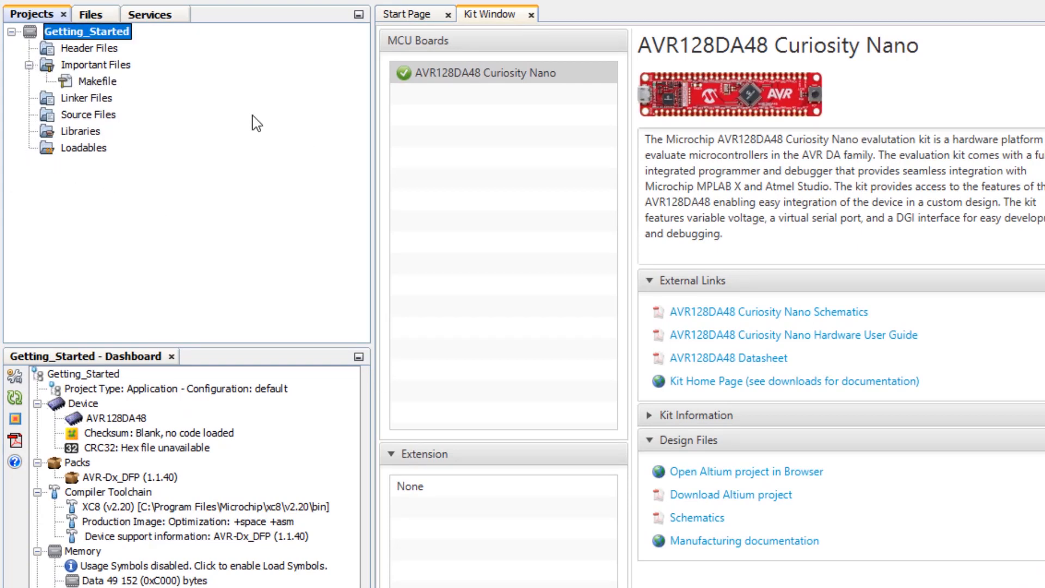
# - Start a new file of another type in the Source Files folder and show the XC8 Compiler file types
pyautogui.click(80, 116)
pyautogui.rightClick(78, 117)
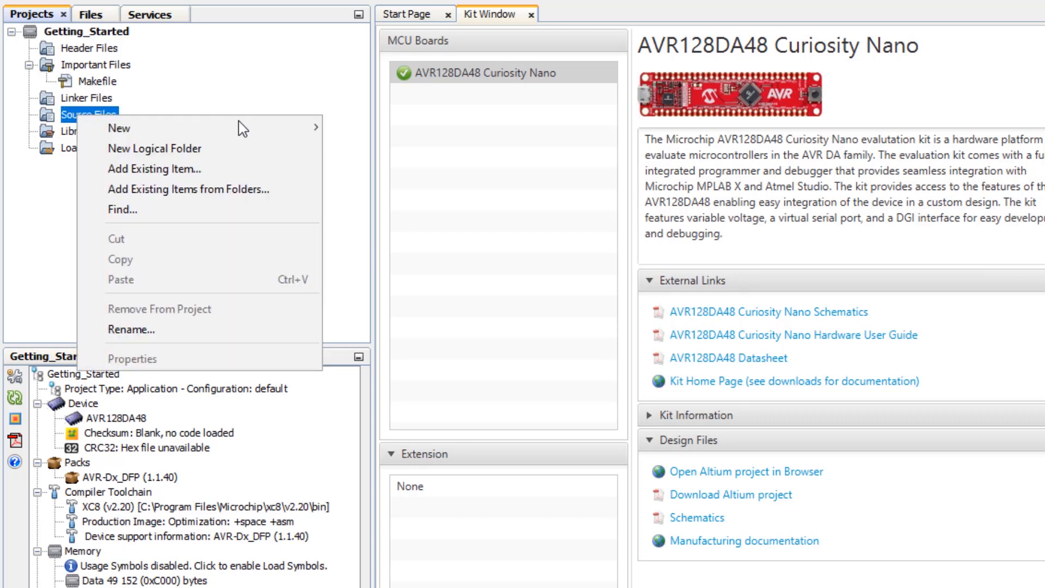
pyautogui.moveTo(271, 131)
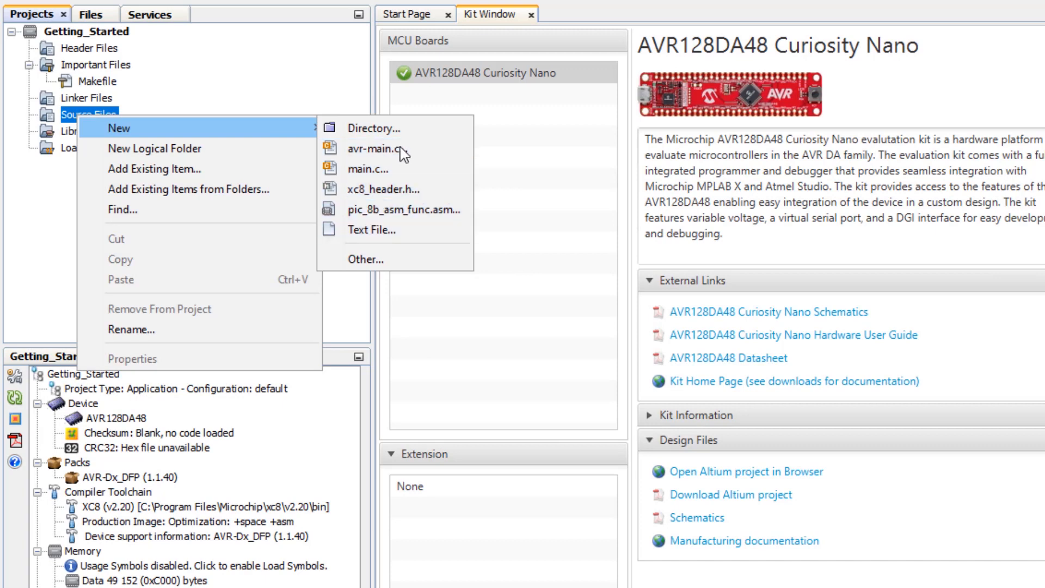
pyautogui.click(366, 260)
pyautogui.click(359, 296)
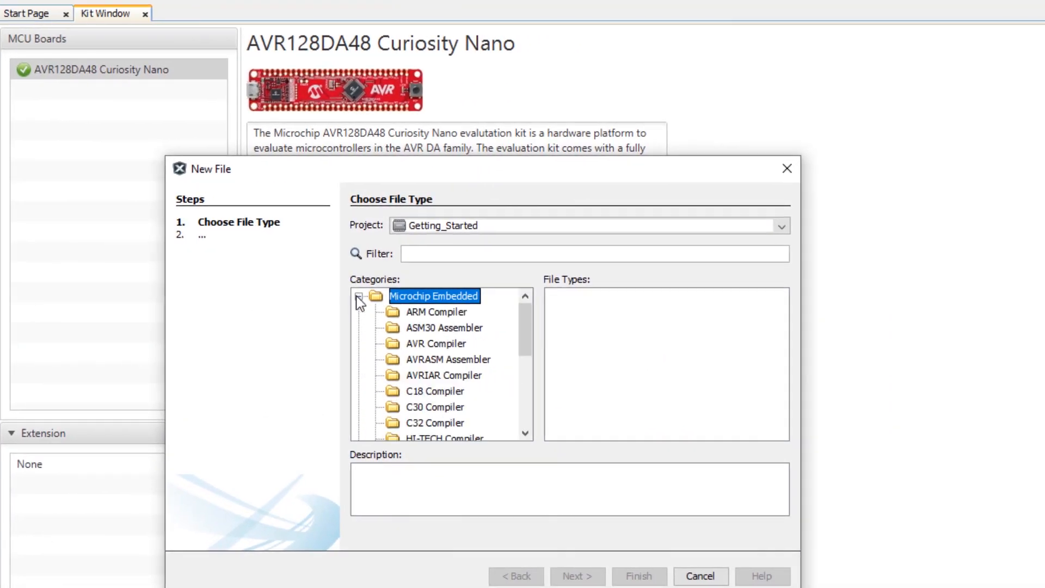
pyautogui.scroll(-2, 444, 357)
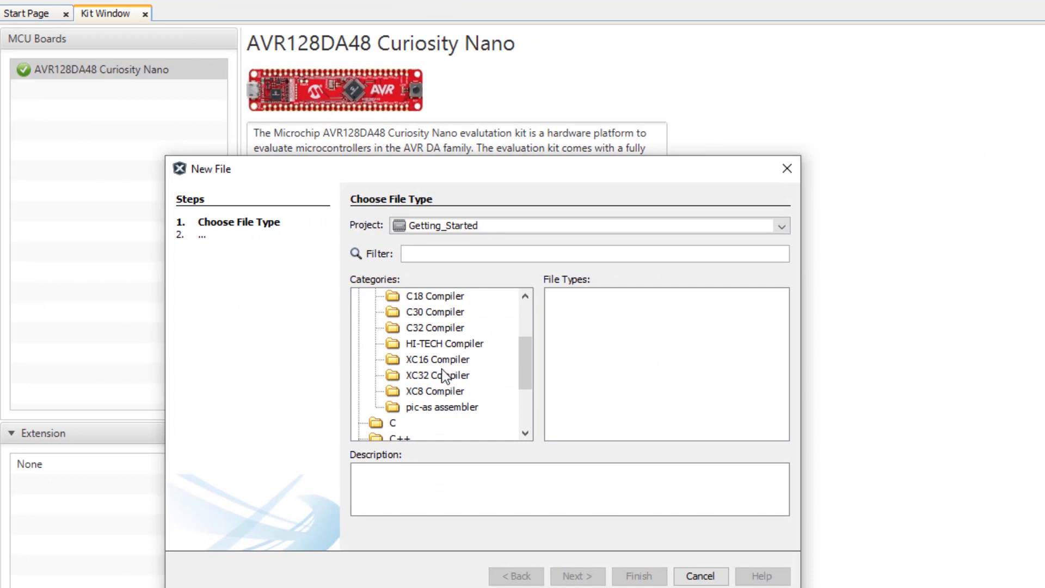
pyautogui.click(416, 392)
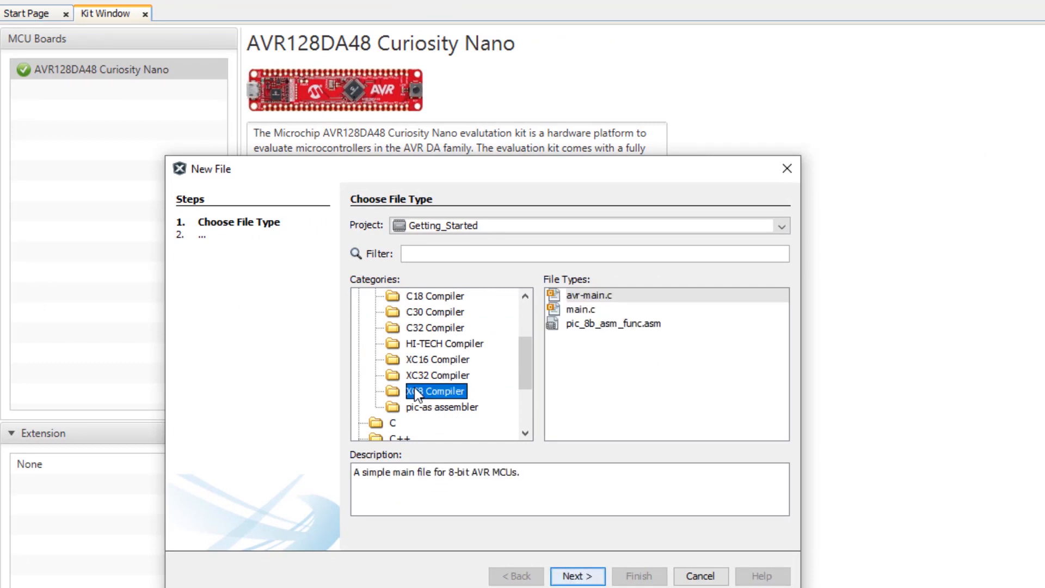
# - Compare the C file types with the XC8 Compiler ones and create an avr-main.c source file named main
pyautogui.click(387, 424)
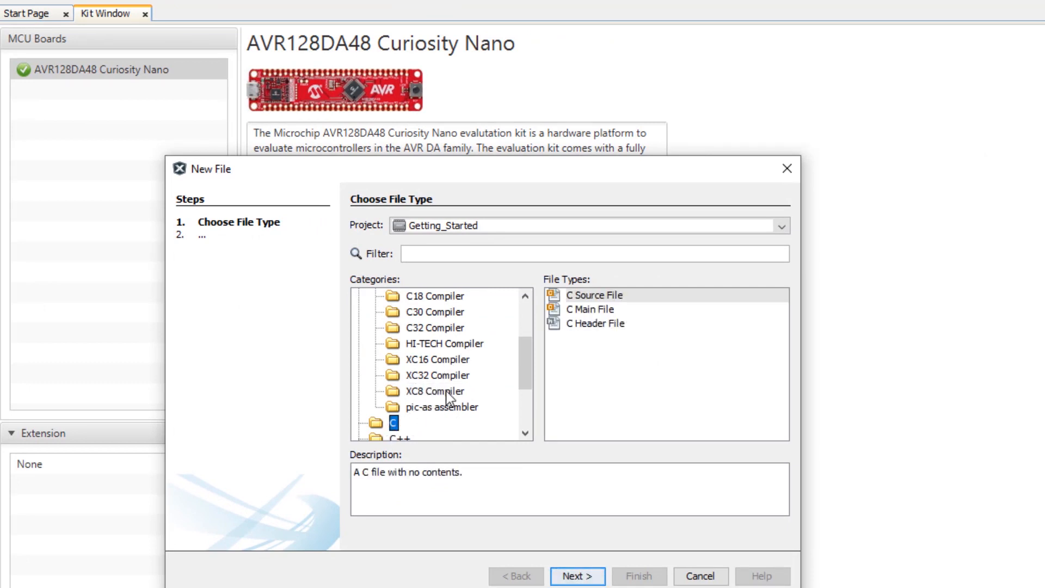
pyautogui.scroll(-1, 423, 404)
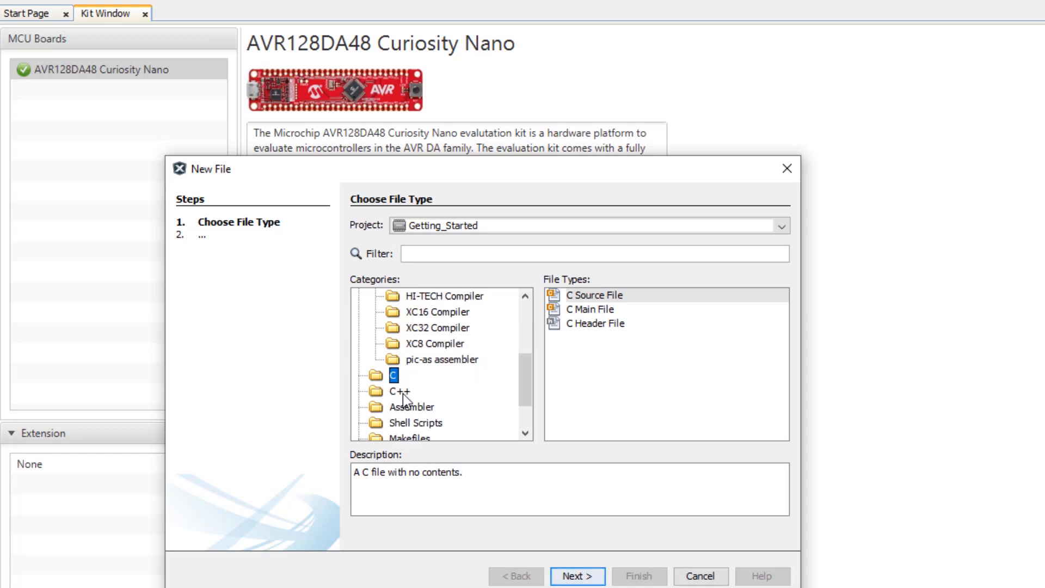
pyautogui.scroll(1, 430, 404)
pyautogui.click(422, 391)
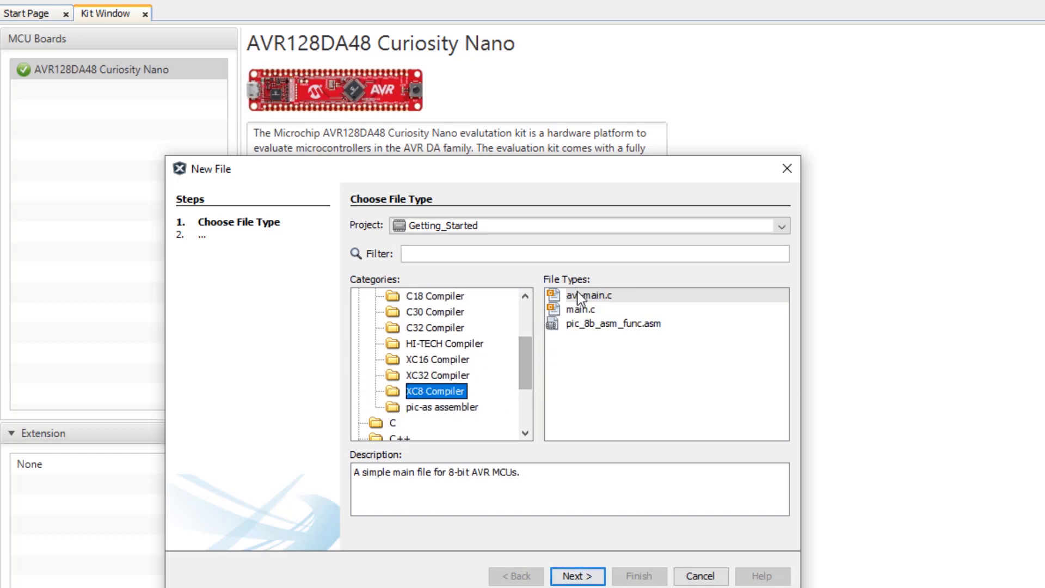
pyautogui.click(582, 577)
pyautogui.write('main')
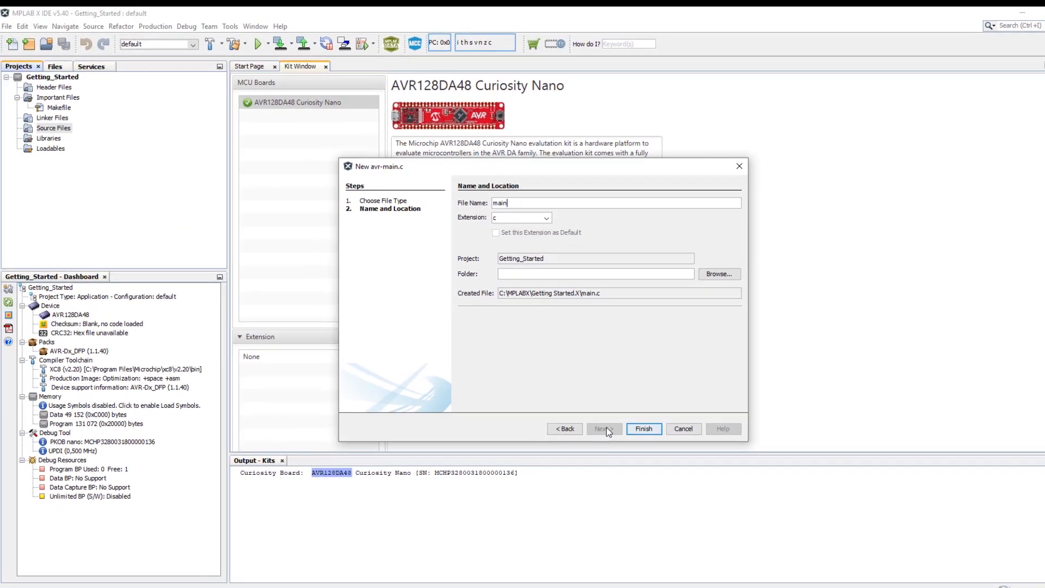
pyautogui.press('Return')
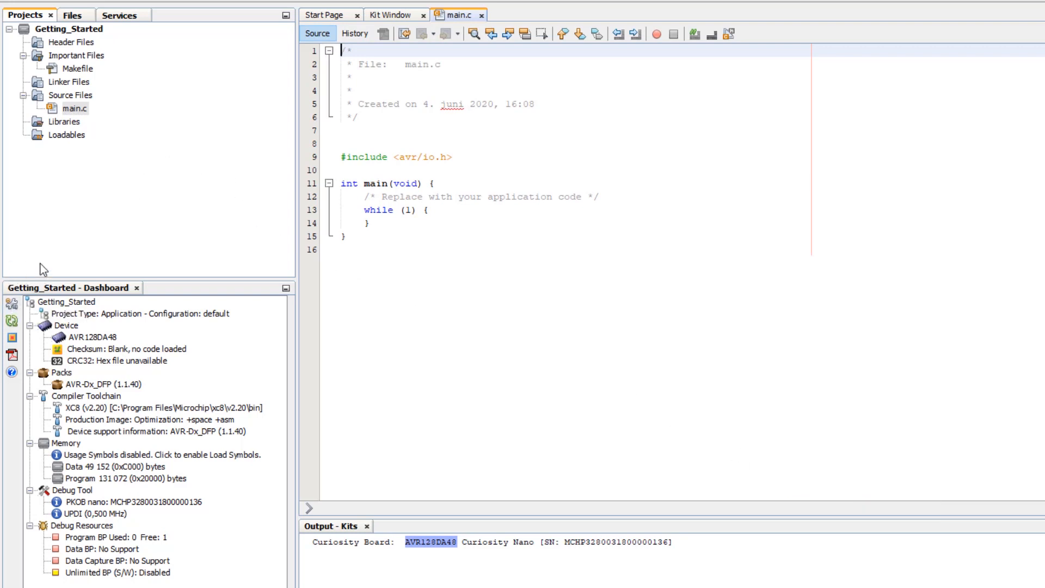
# - View the project's properties and search the developer help for "family packs"
pyautogui.click(11, 304)
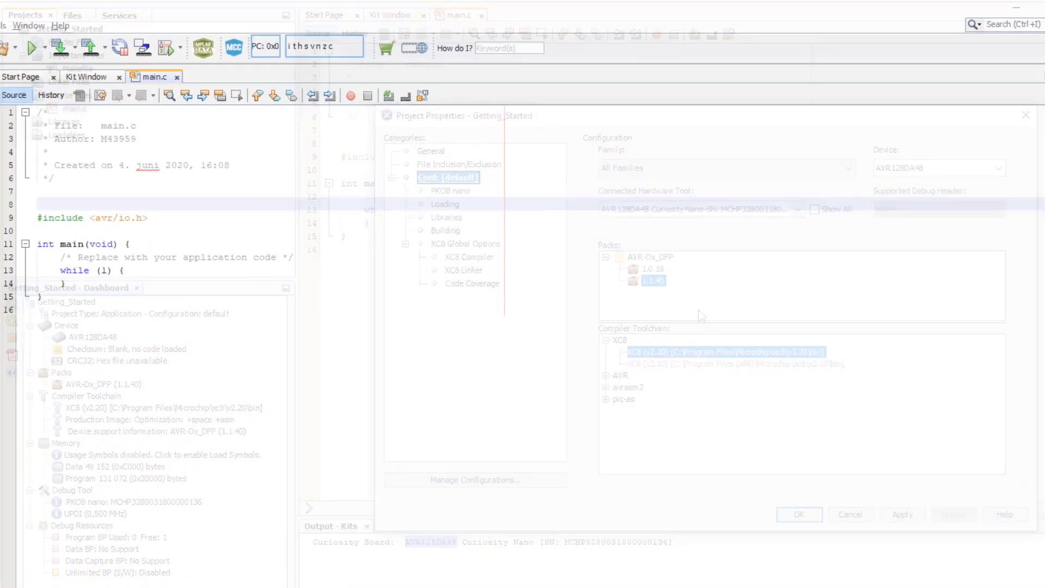
pyautogui.click(508, 49)
pyautogui.write('family p')
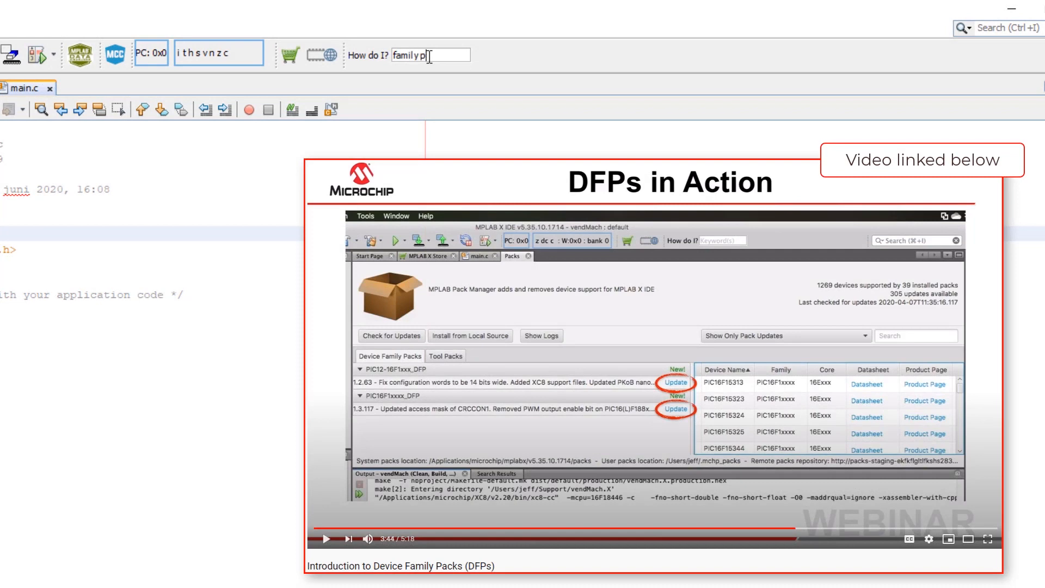
pyautogui.write('acks')
pyautogui.press('Return')
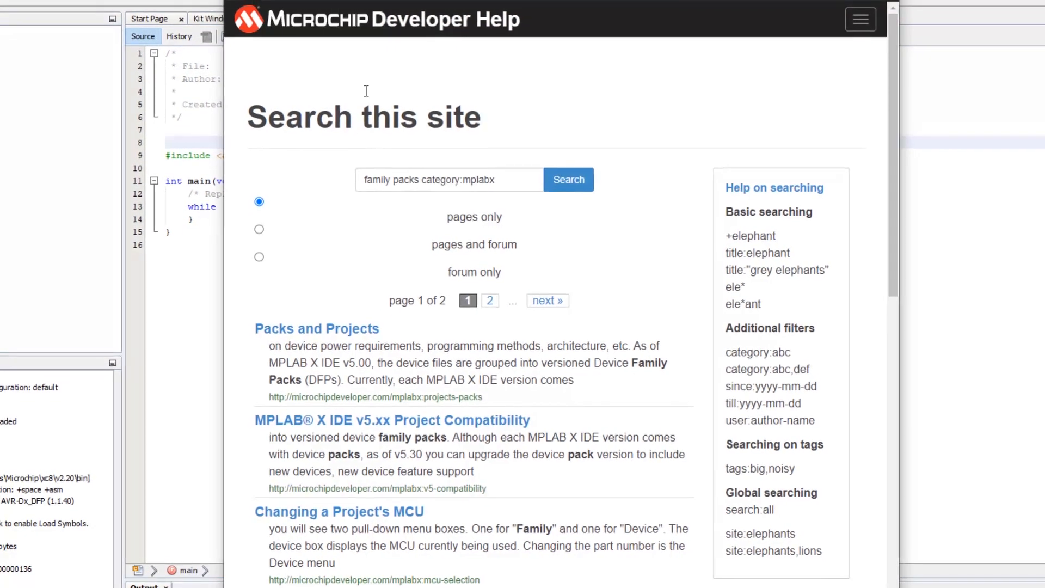
# - Open the Packs and Projects help article and read how packs are installed during and after IDE installation
pyautogui.click(310, 342)
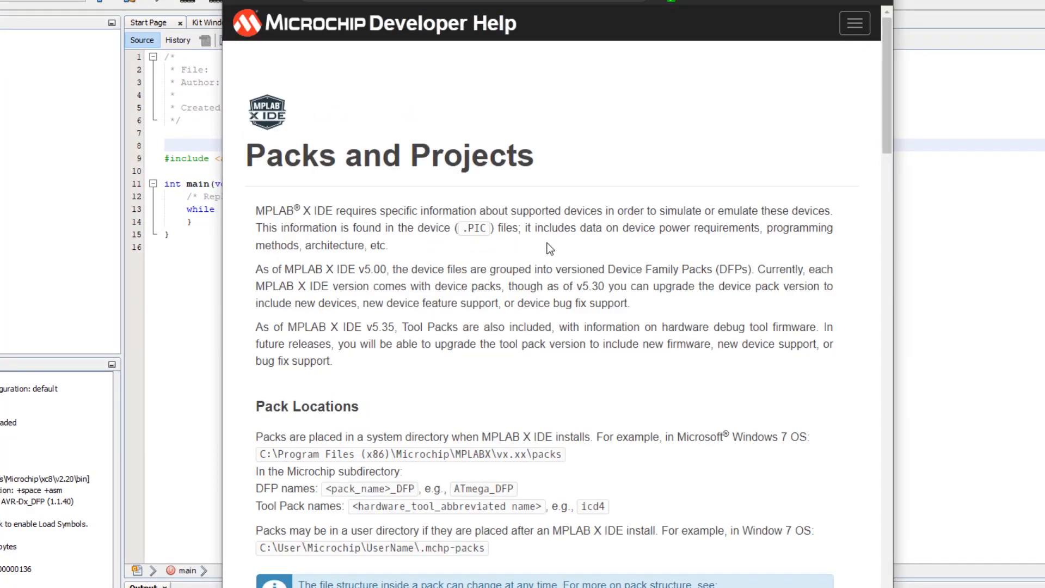
pyautogui.scroll(-1, 550, 249)
pyautogui.scroll(-7, 566, 296)
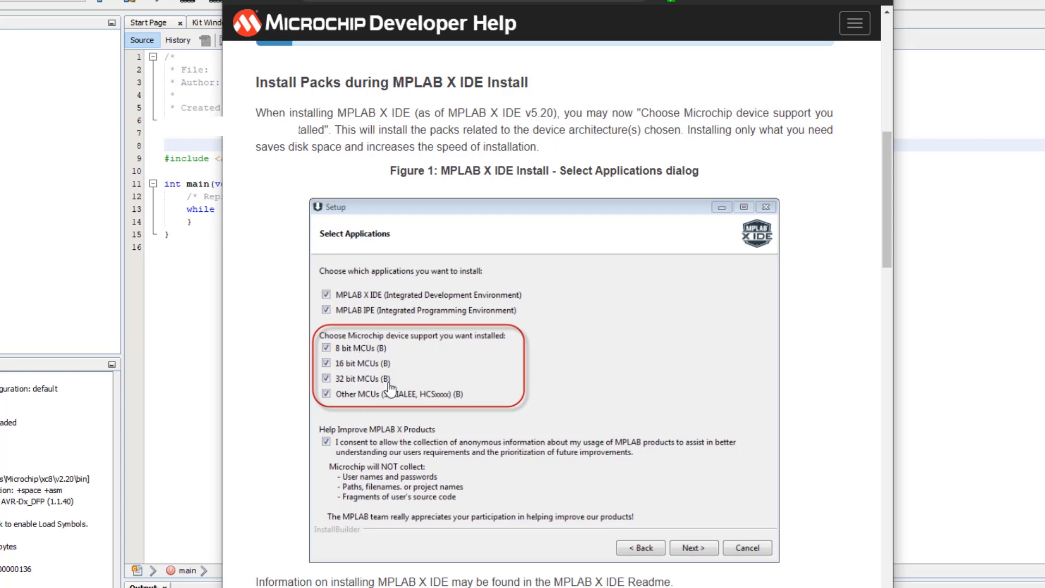
pyautogui.scroll(-3, 390, 389)
pyautogui.scroll(-4, 390, 388)
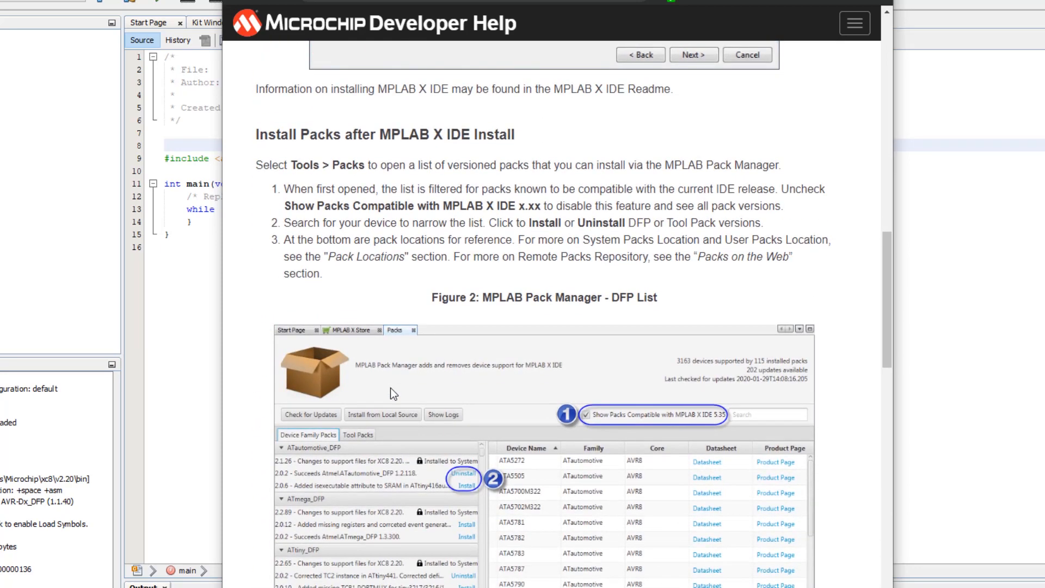
# - Finish reading the pack installation help, switch back to MPLAB X IDE and open the Pack Manager to view the device family packs
pyautogui.scroll(-1, 475, 262)
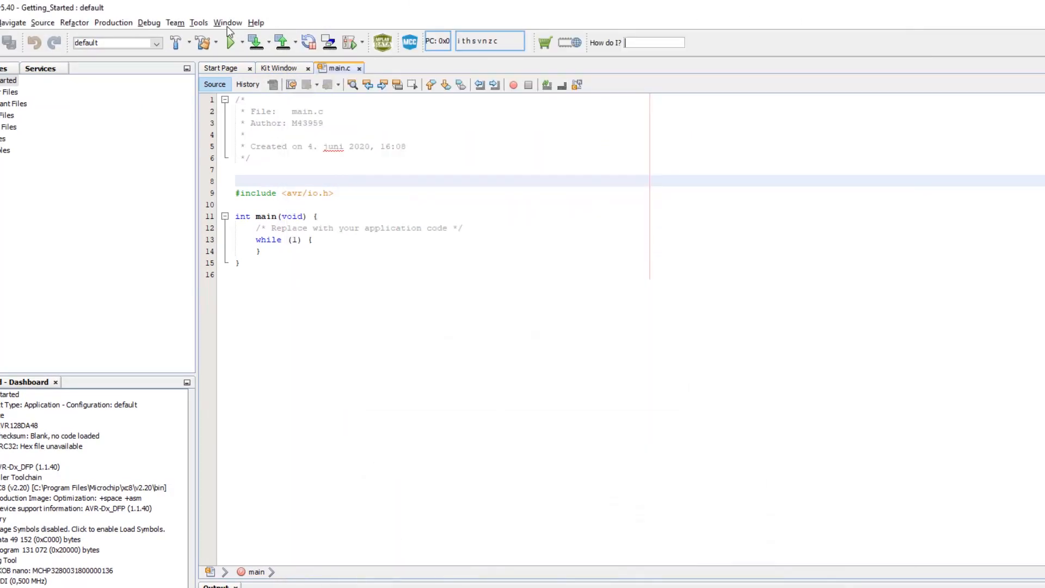
pyautogui.click(198, 22)
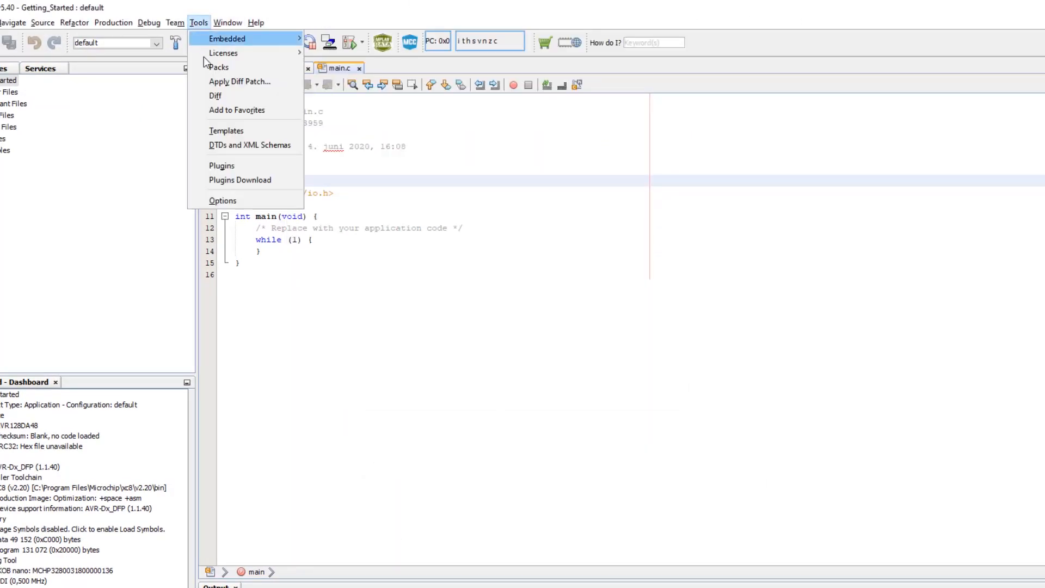
pyautogui.click(218, 68)
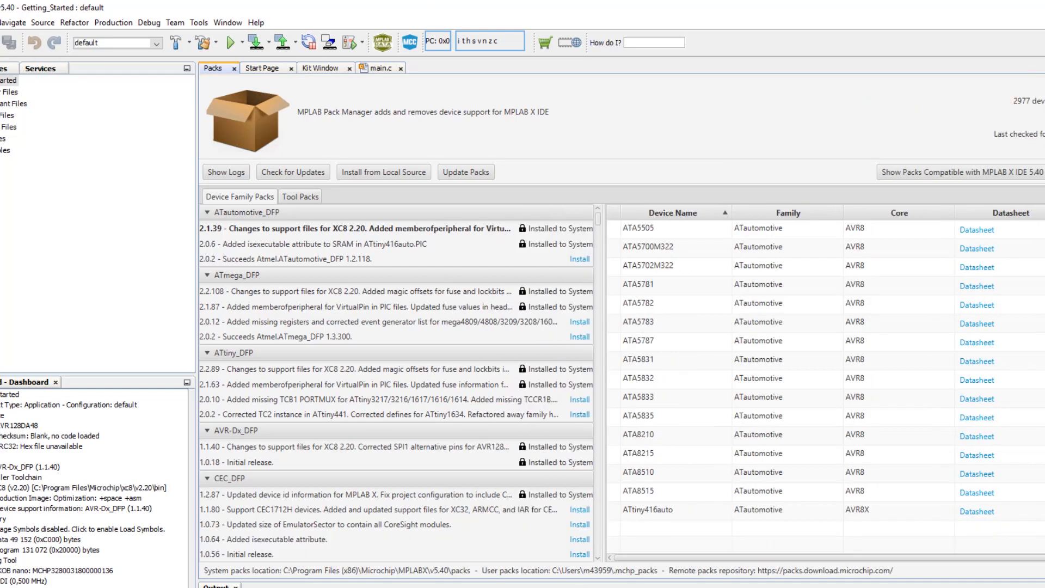
# - Review the PKOB nano Communication and Power options in the project properties, toggling Power target circuit on and off again
pyautogui.click(459, 194)
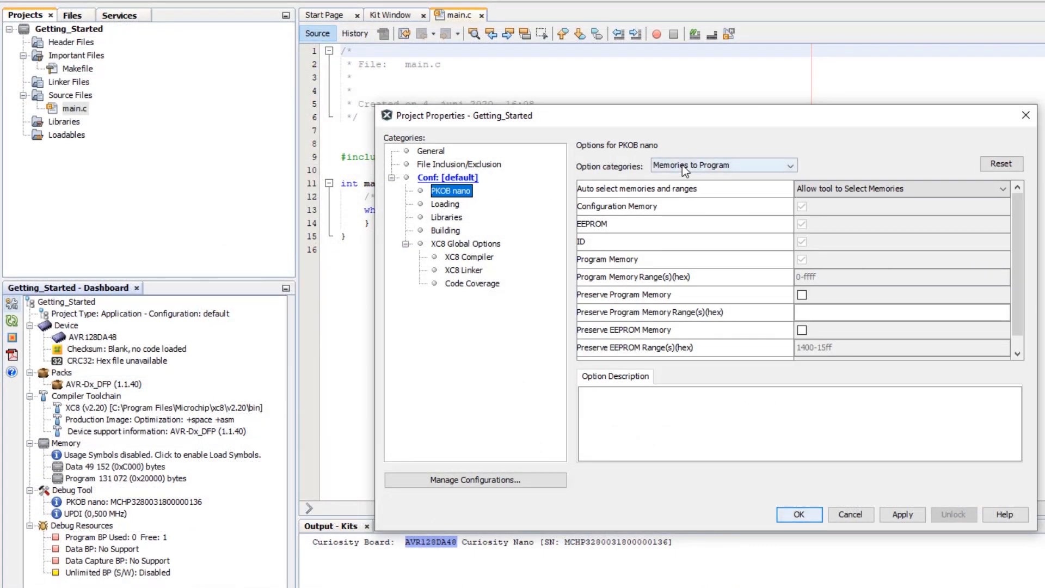
pyautogui.click(708, 165)
pyautogui.click(678, 239)
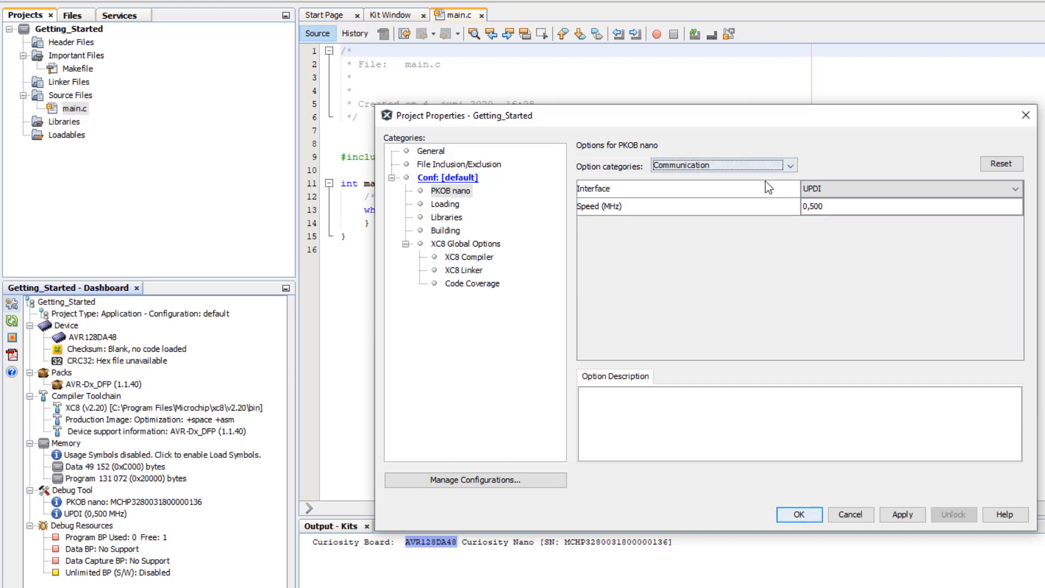
pyautogui.click(749, 171)
pyautogui.click(664, 214)
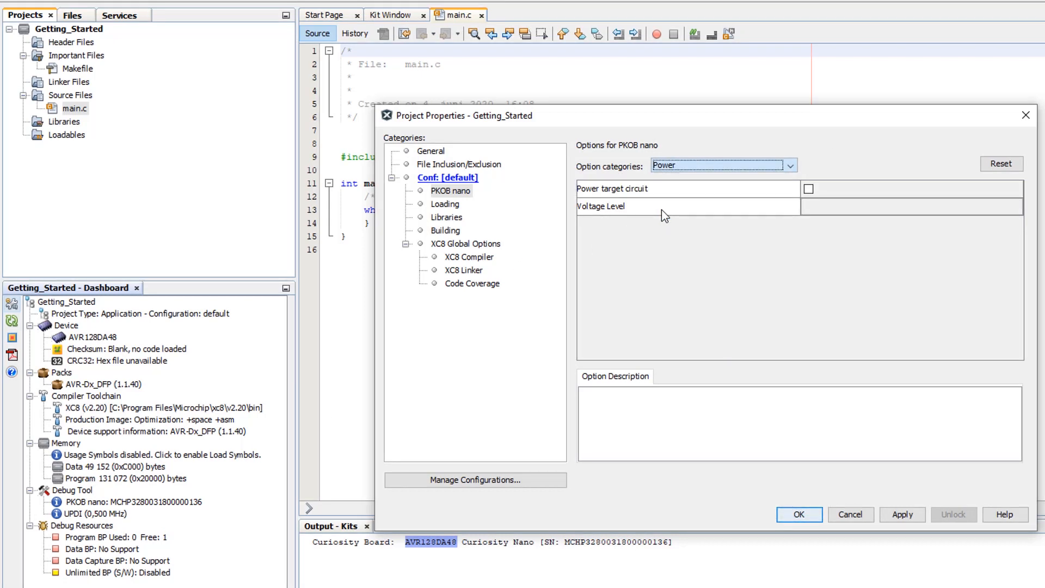
pyautogui.click(808, 190)
pyautogui.click(809, 190)
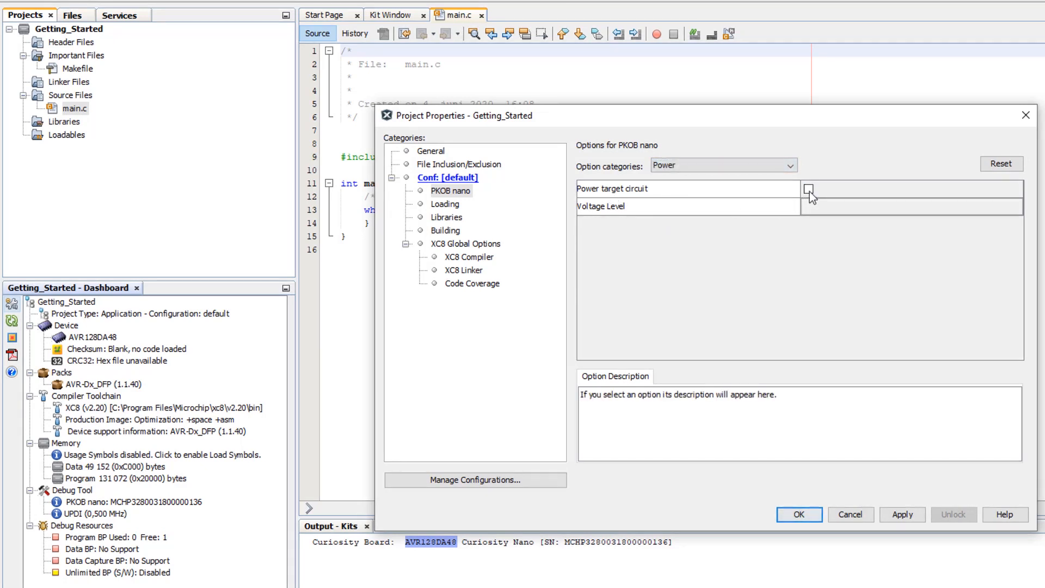
# - View the Loading, XC8 Global Options and Code Coverage categories and leave the project properties without saving changes
pyautogui.click(445, 204)
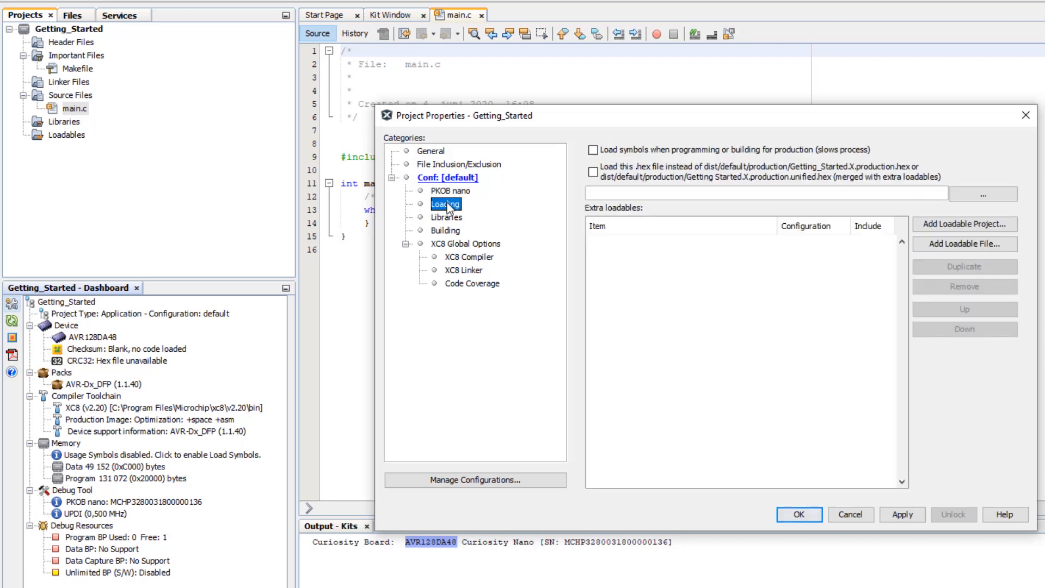
pyautogui.click(445, 245)
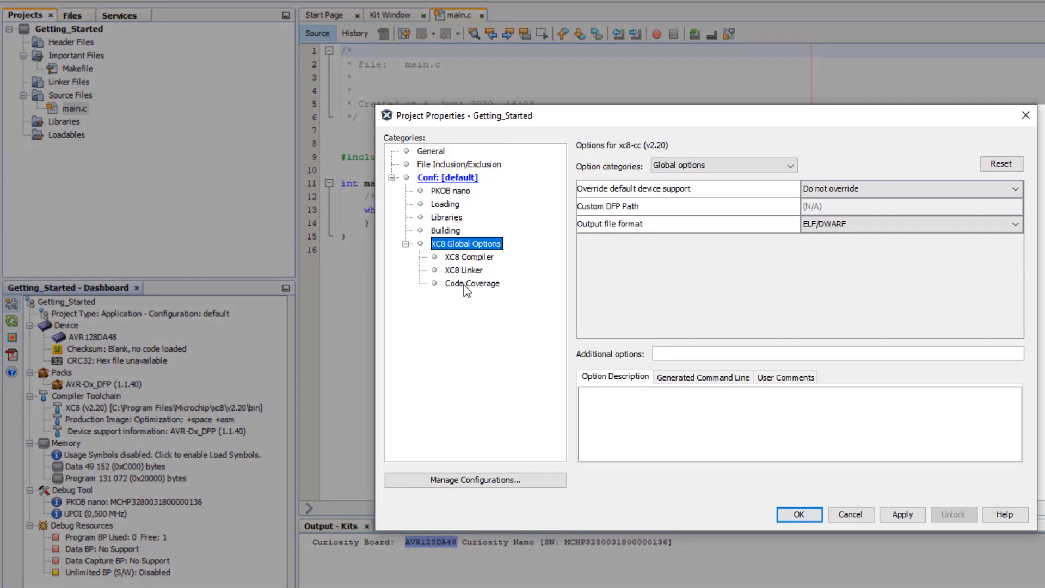
pyautogui.click(464, 285)
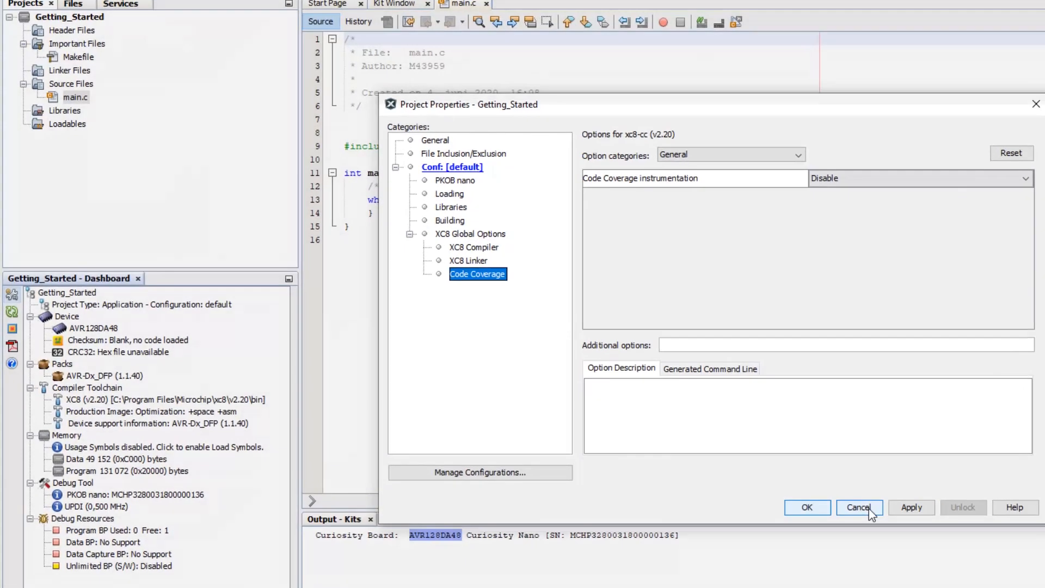
pyautogui.click(851, 514)
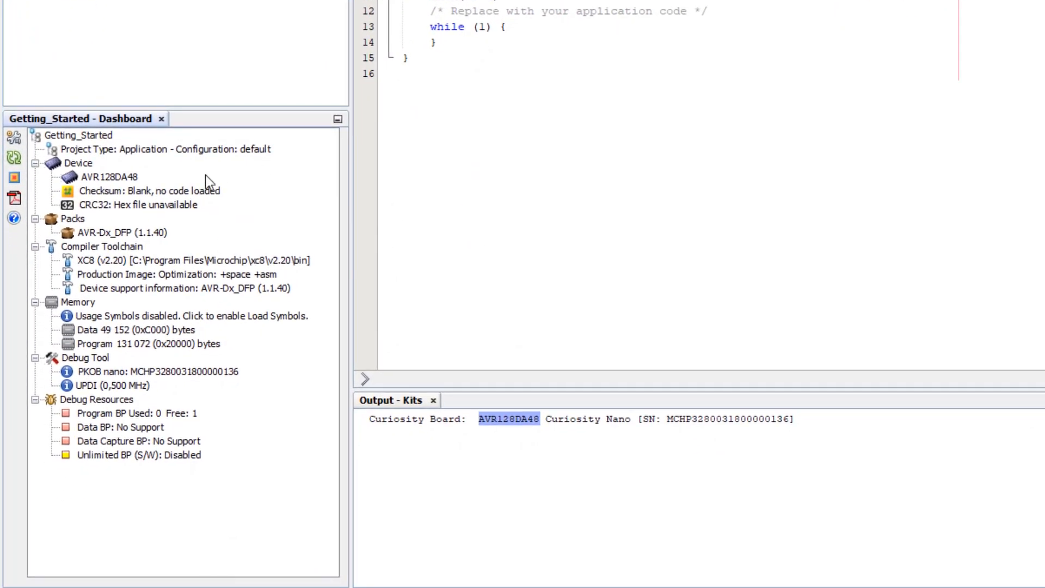
# - Refresh the debug tool status and examine the debugger version and the target, supply and USB voltages
pyautogui.click(15, 159)
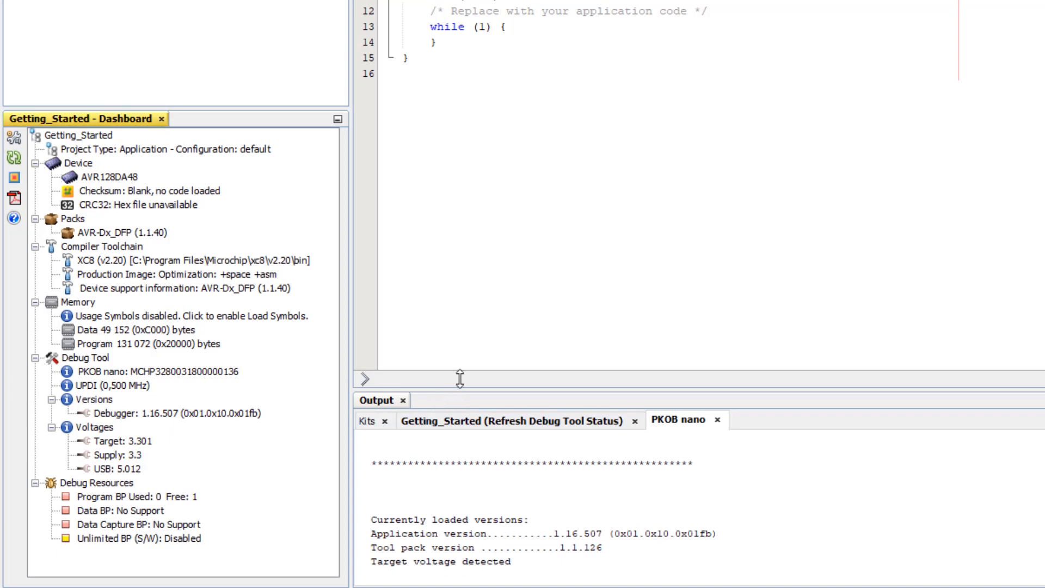
pyautogui.moveTo(456, 391); pyautogui.dragTo(482, 282)
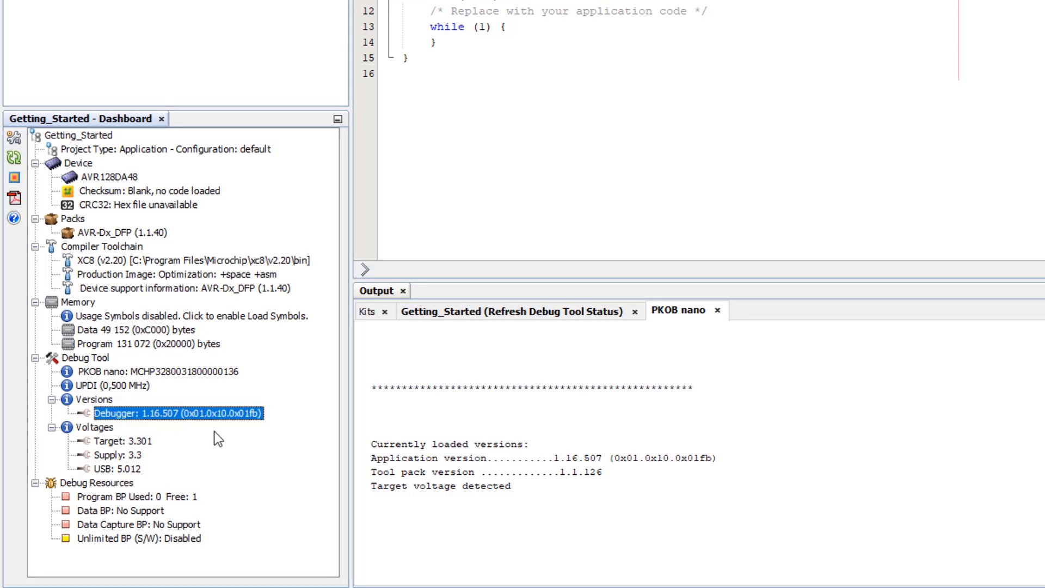
pyautogui.click(108, 444)
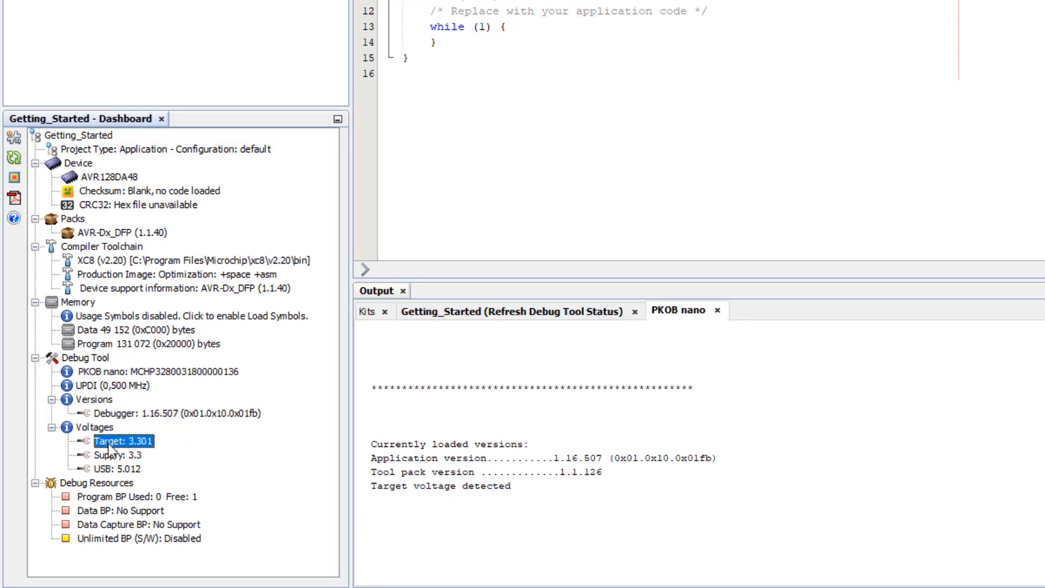
pyautogui.click(108, 460)
pyautogui.click(109, 469)
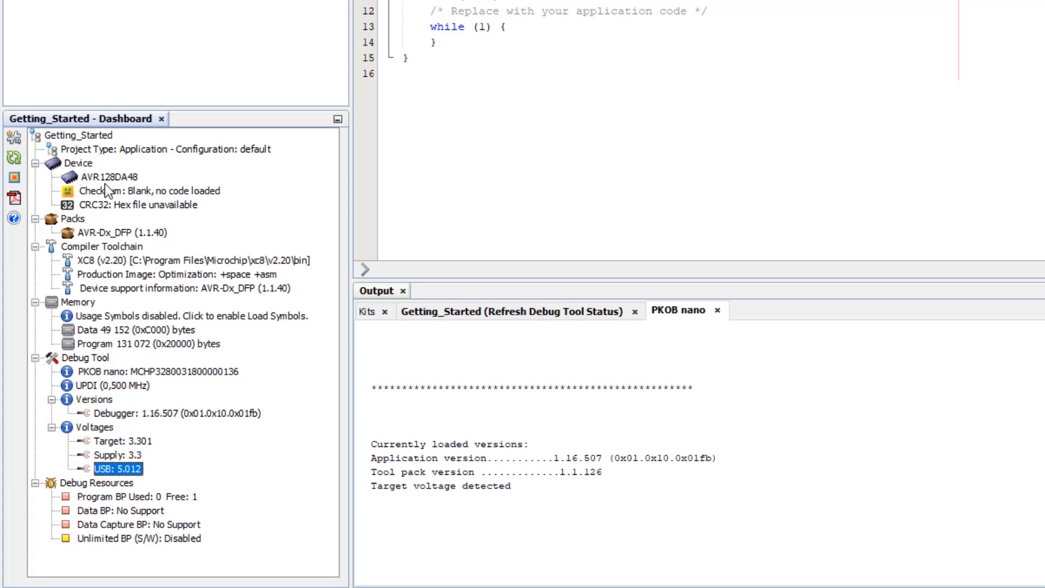
# - Open the AVR128DA48 datasheet through the HTML browser download from the Microchip website and save the PDF locally
pyautogui.click(14, 199)
pyautogui.click(690, 147)
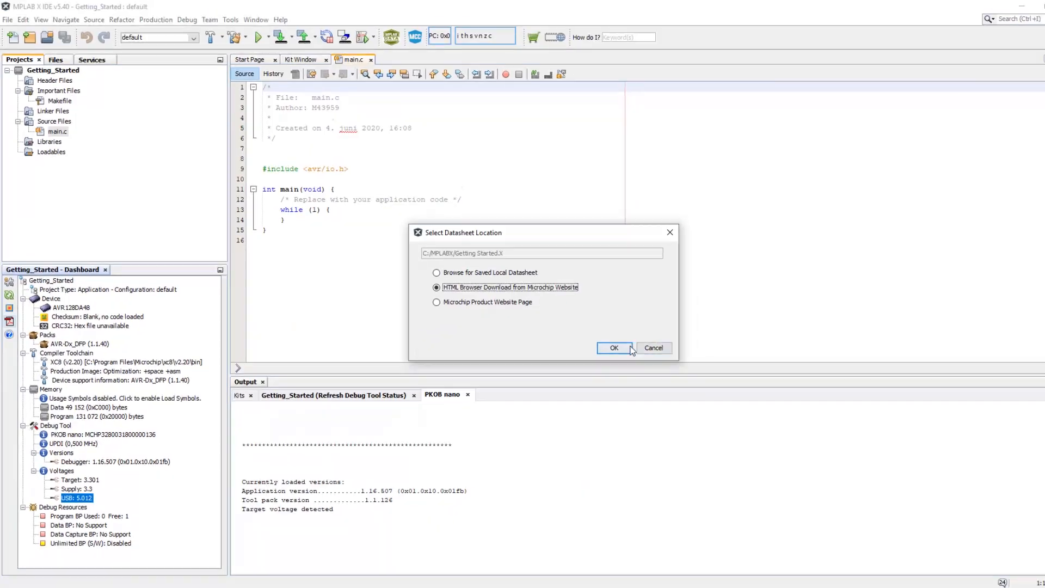
pyautogui.click(942, 239)
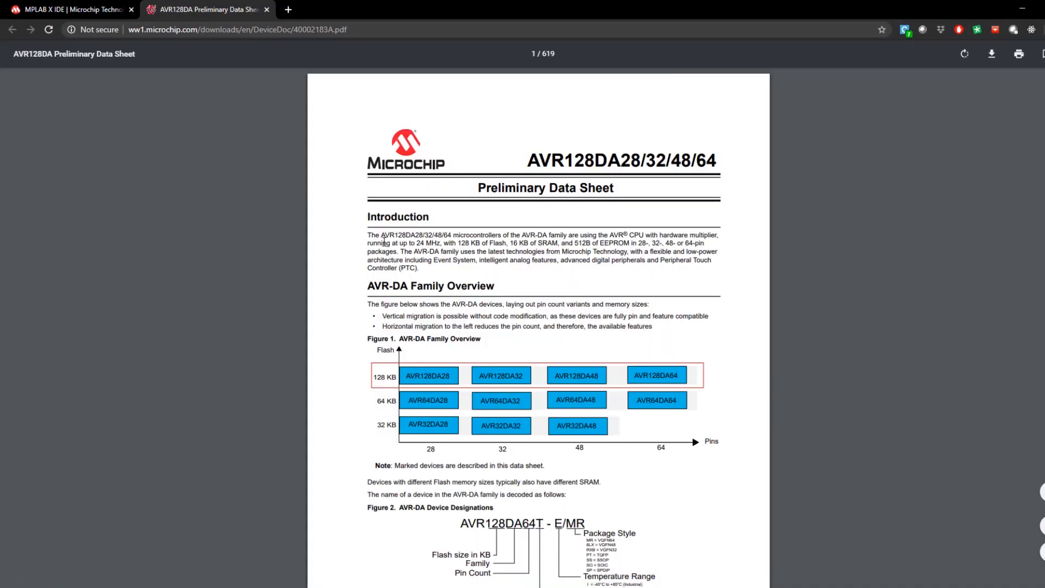
pyautogui.click(992, 53)
pyautogui.click(94, 88)
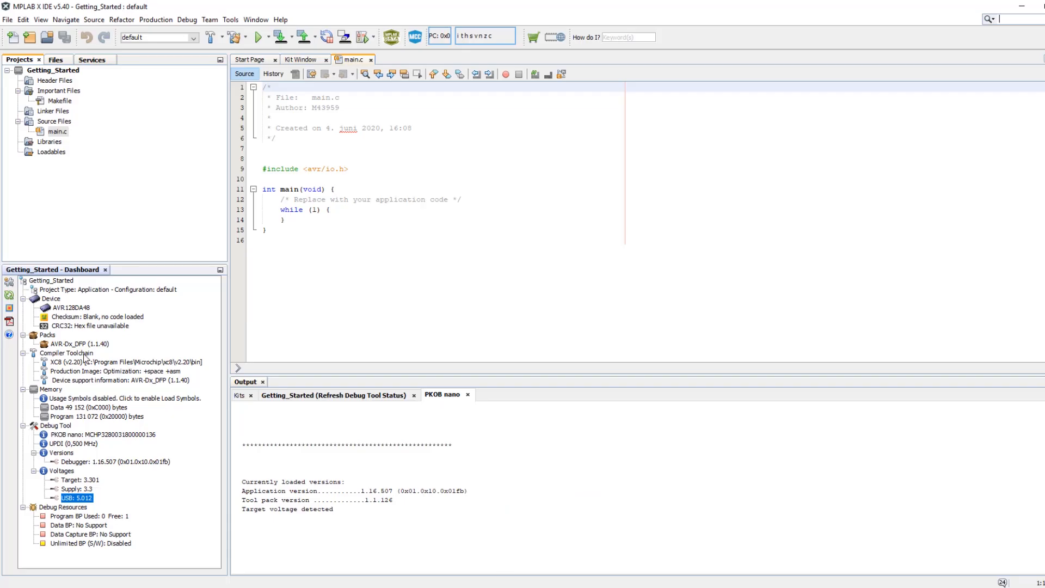
# - Browse for a saved local datasheet and choose ATmega4808-4809-Data-Sheet-DS40002173A.pdf on the Desktop as the project's datasheet
pyautogui.click(614, 348)
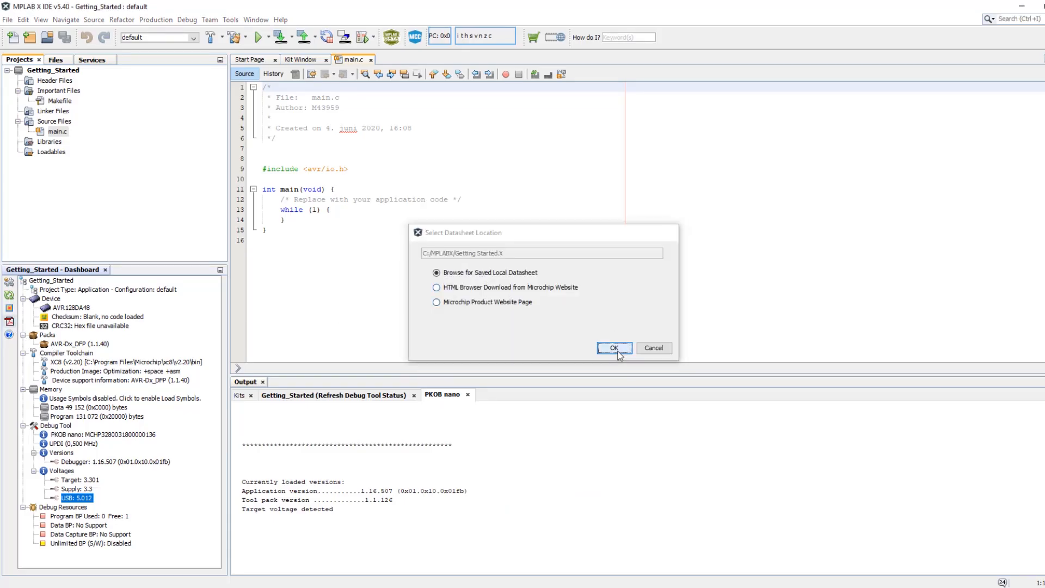
pyautogui.click(34, 395)
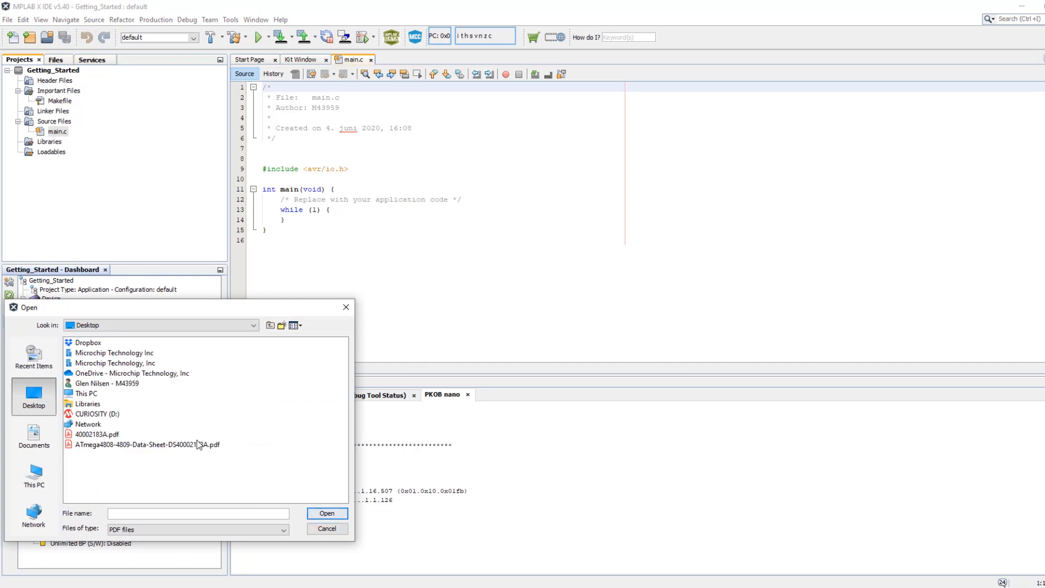
pyautogui.doubleClick(136, 445)
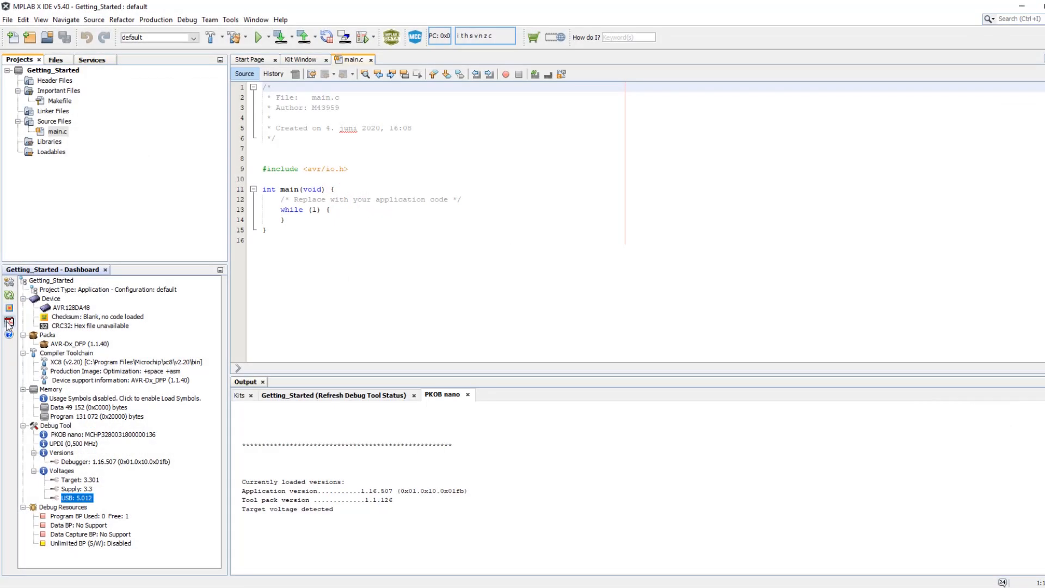
pyautogui.click(9, 322)
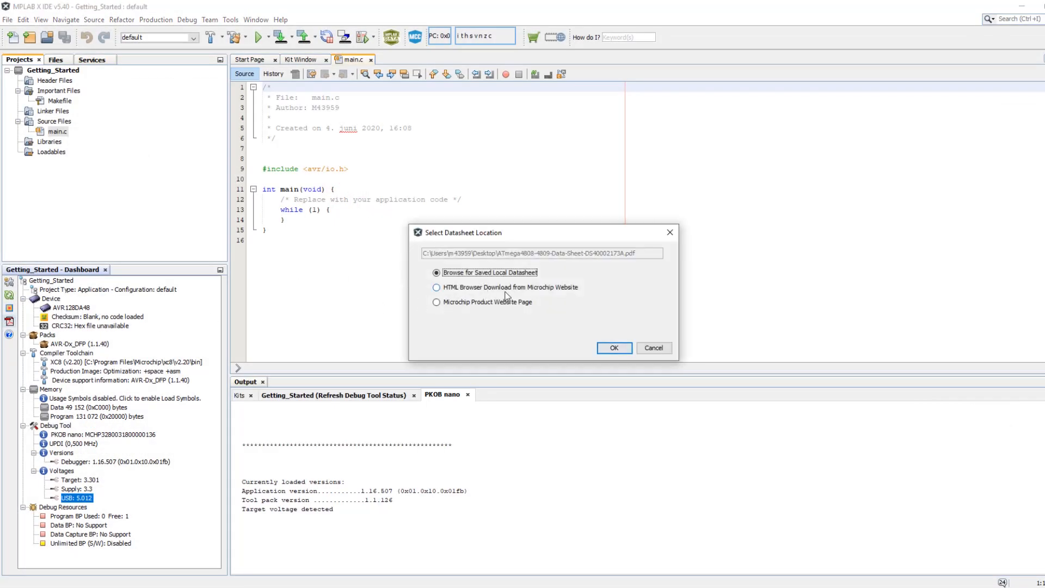
pyautogui.click(615, 347)
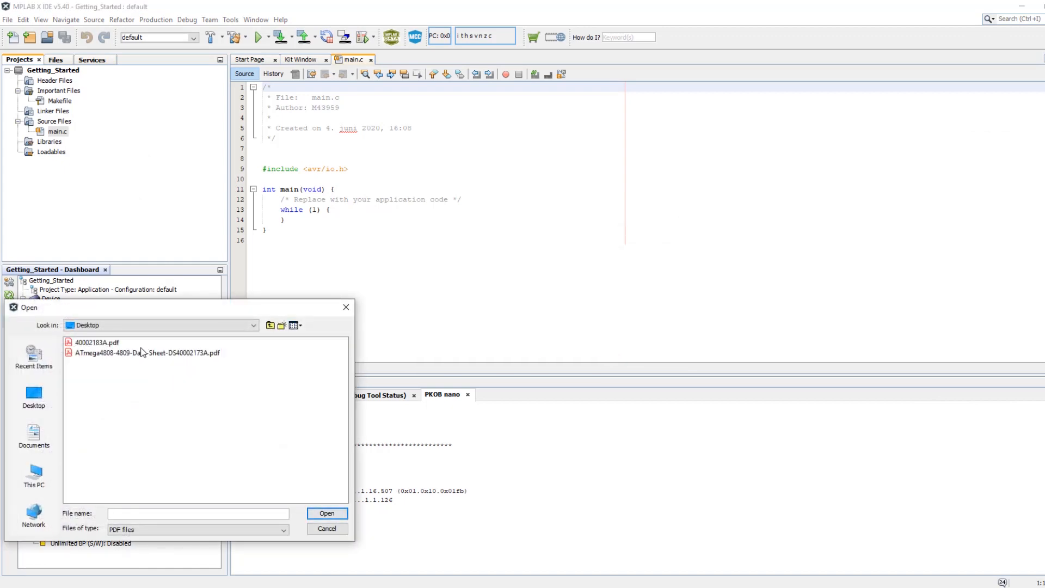
pyautogui.click(140, 354)
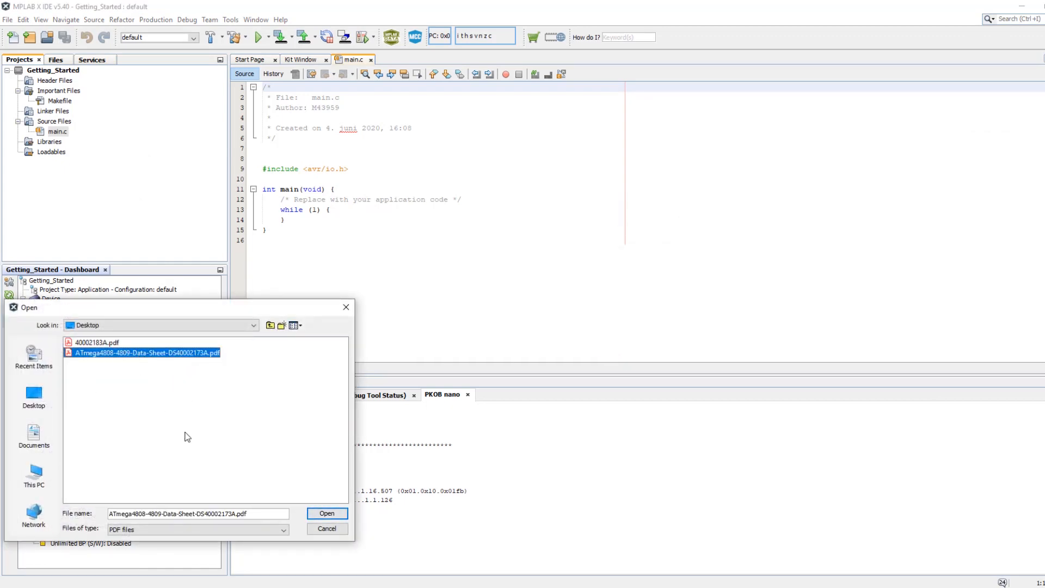
pyautogui.click(324, 530)
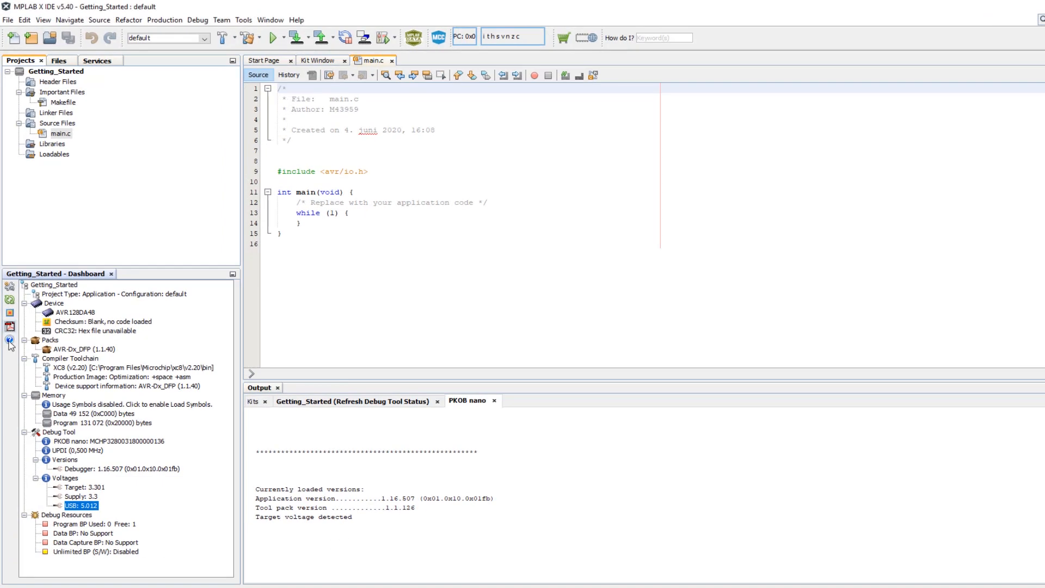
# - Open the compiler help, view the MPLAB XC8 C Compiler User's Guide for AVR MCU and return to MPLAB X IDE
pyautogui.click(10, 340)
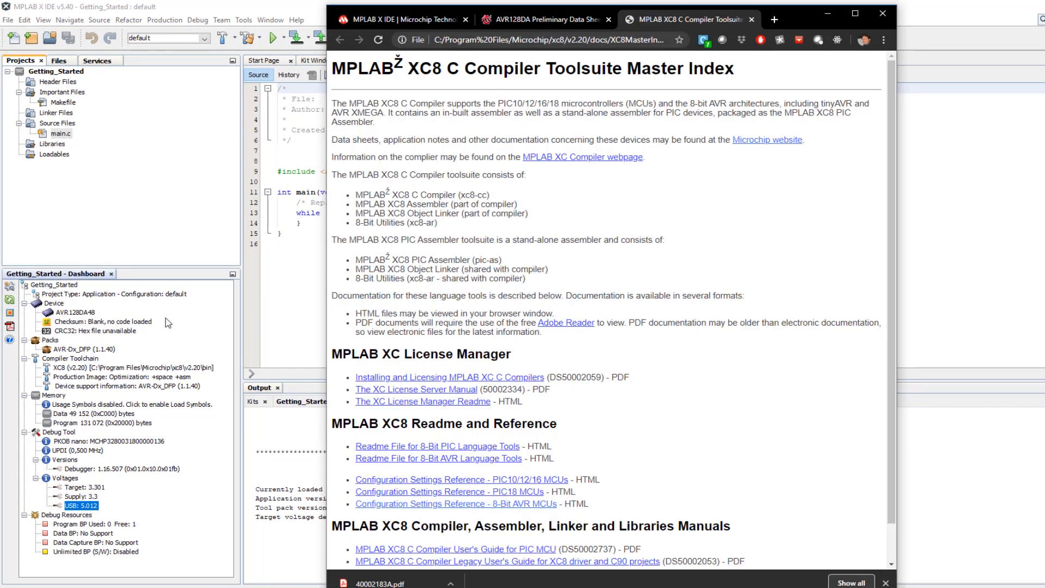
pyautogui.scroll(-1, 570, 408)
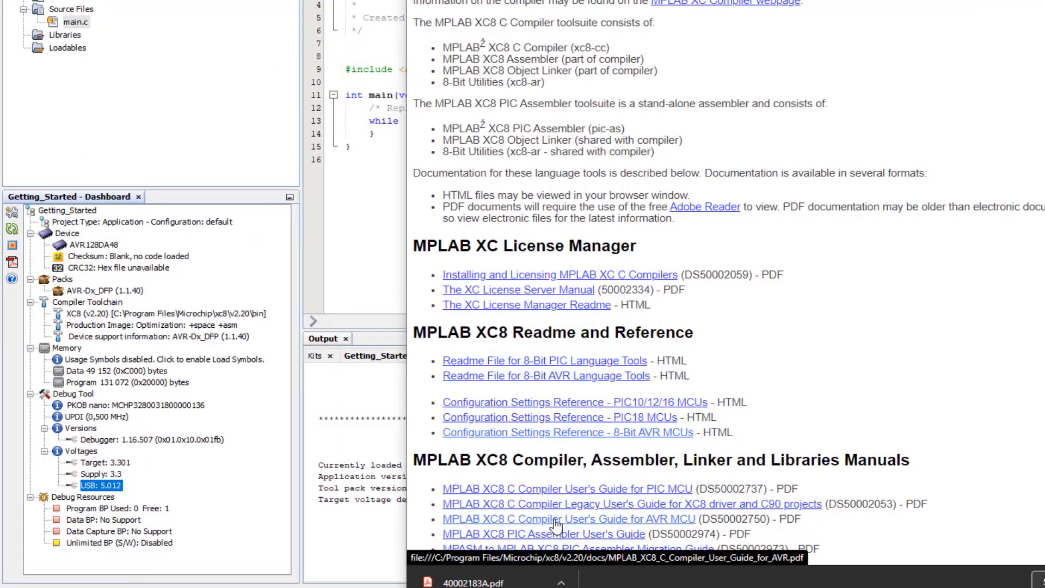
pyautogui.click(555, 520)
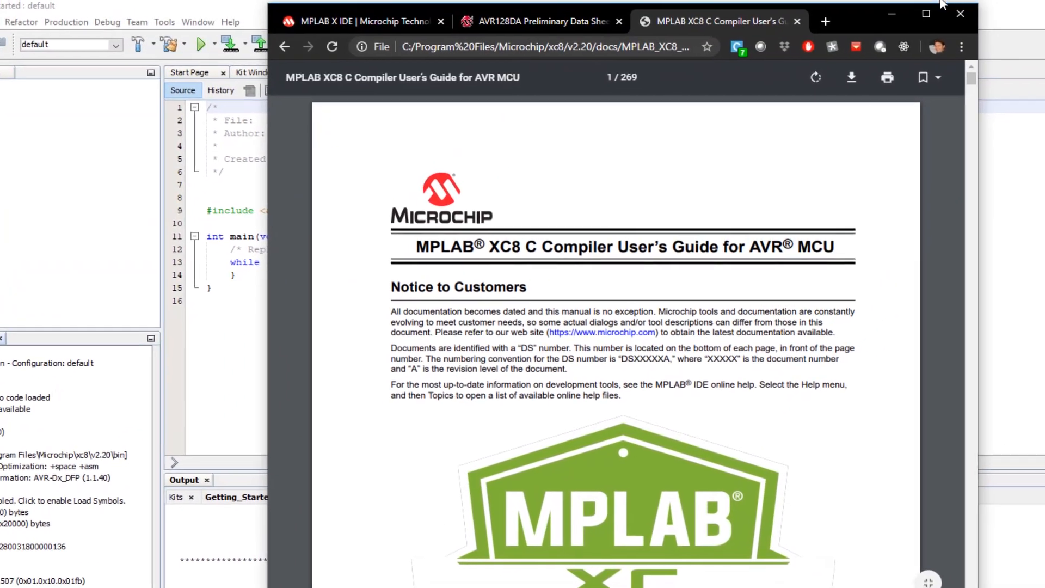
pyautogui.click(891, 14)
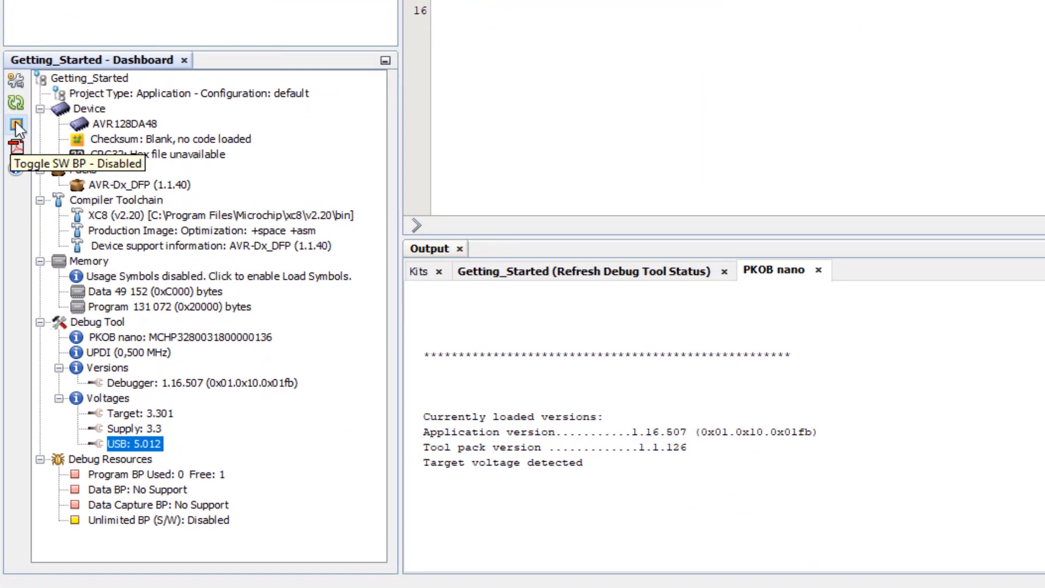
# - Enable the unlimited software breakpoints for the project and disable them again
pyautogui.click(16, 121)
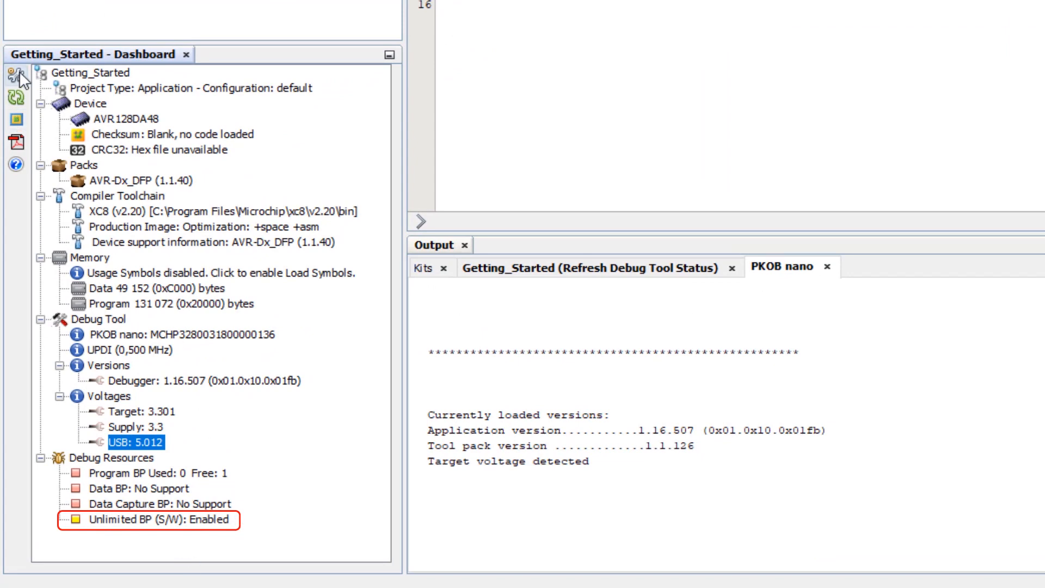
pyautogui.click(16, 120)
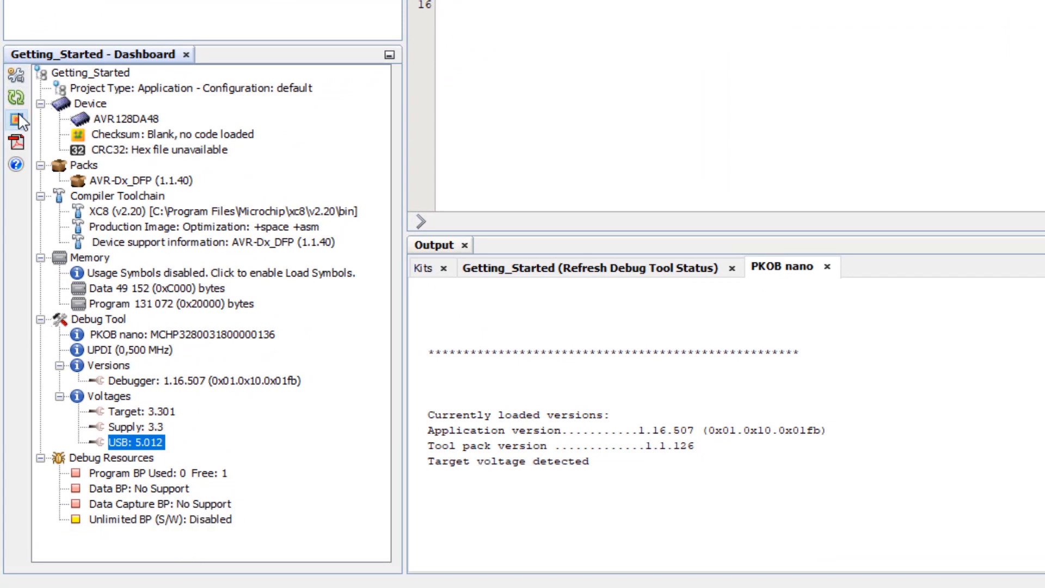